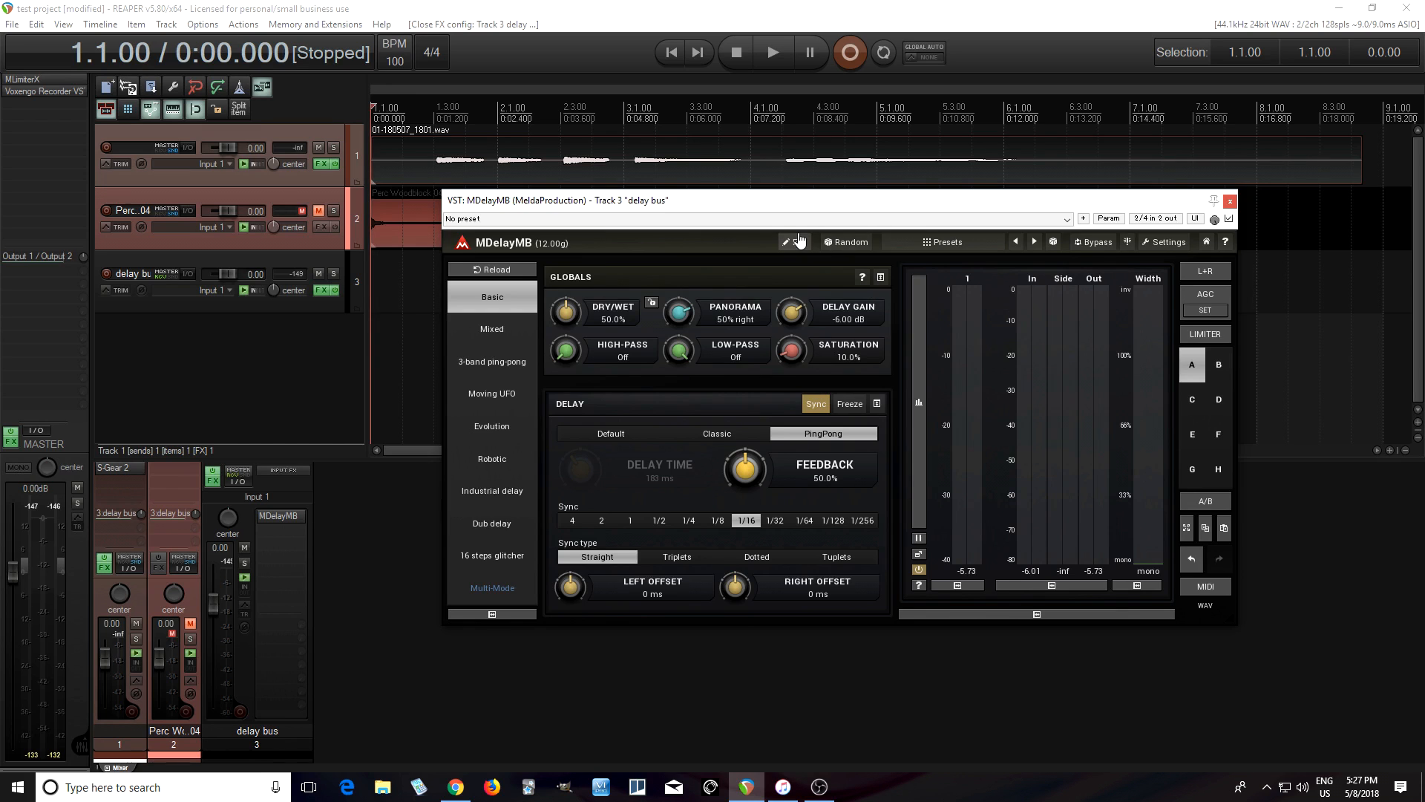
Switch MDelayMB to edit mode and replace the current band settings with four default bands
{"action": "left_click", "coordinate": [797, 242]}
{"action": "left_click_drag", "start_coordinate": [800, 209], "coordinate": [689, 164]}
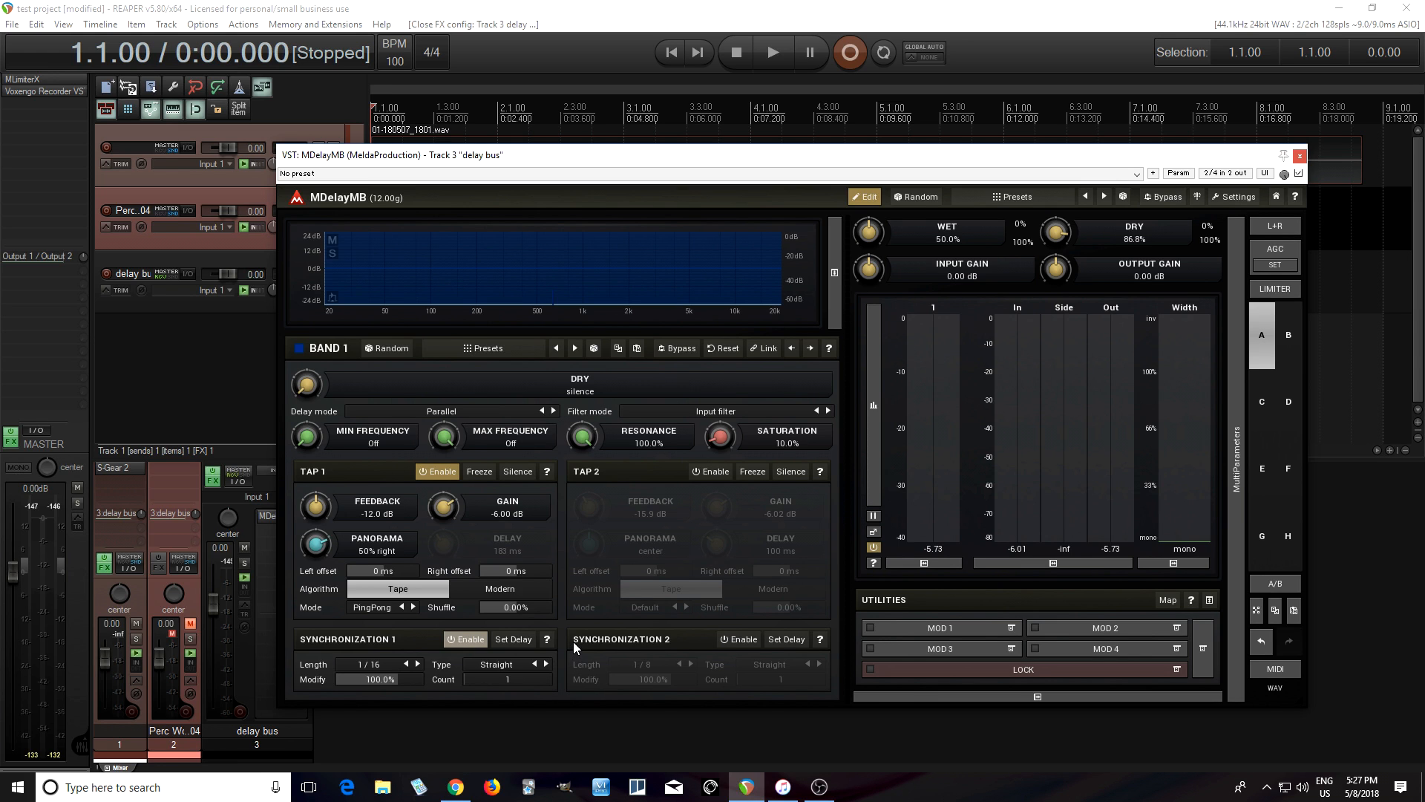
{"action": "left_click", "coordinate": [574, 282]}
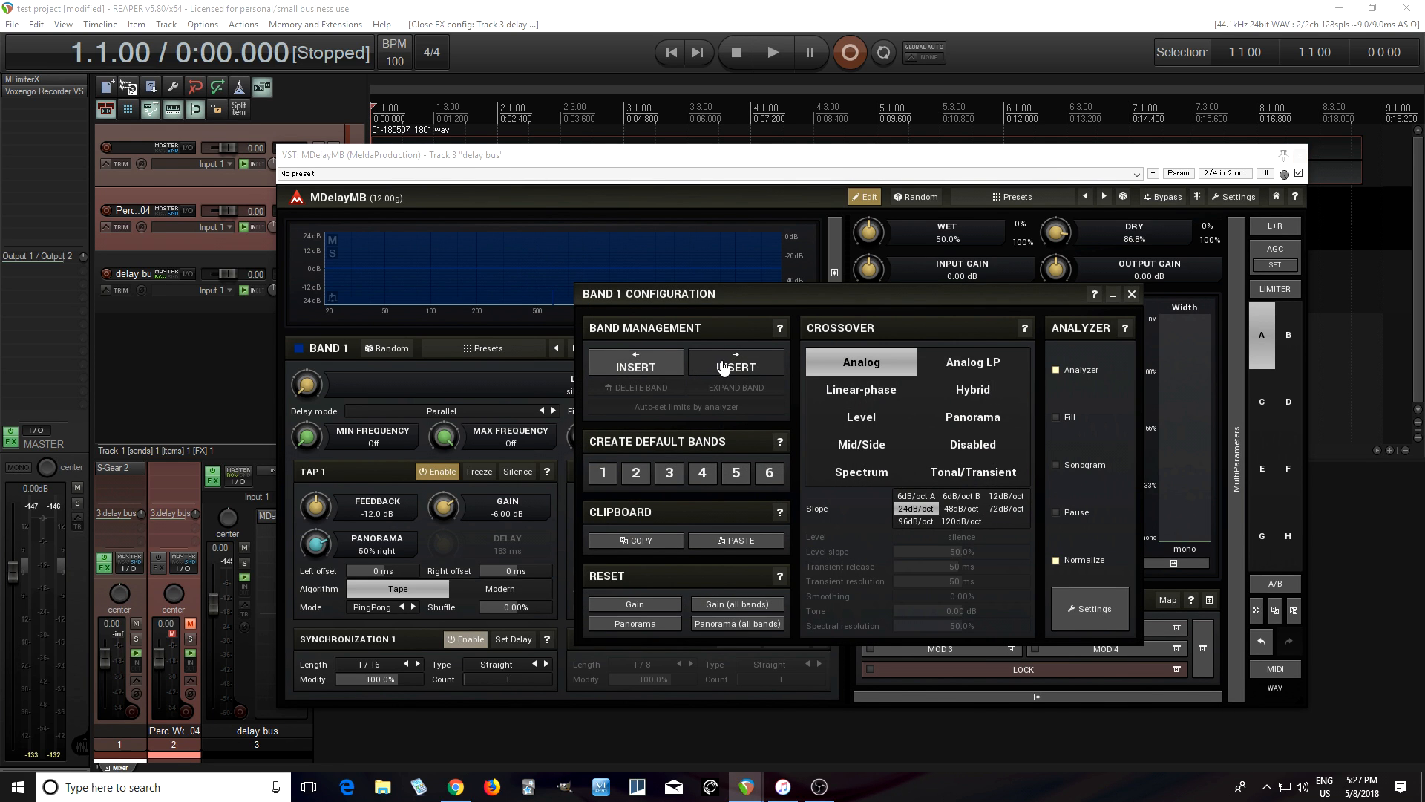
{"action": "left_click", "coordinate": [702, 478]}
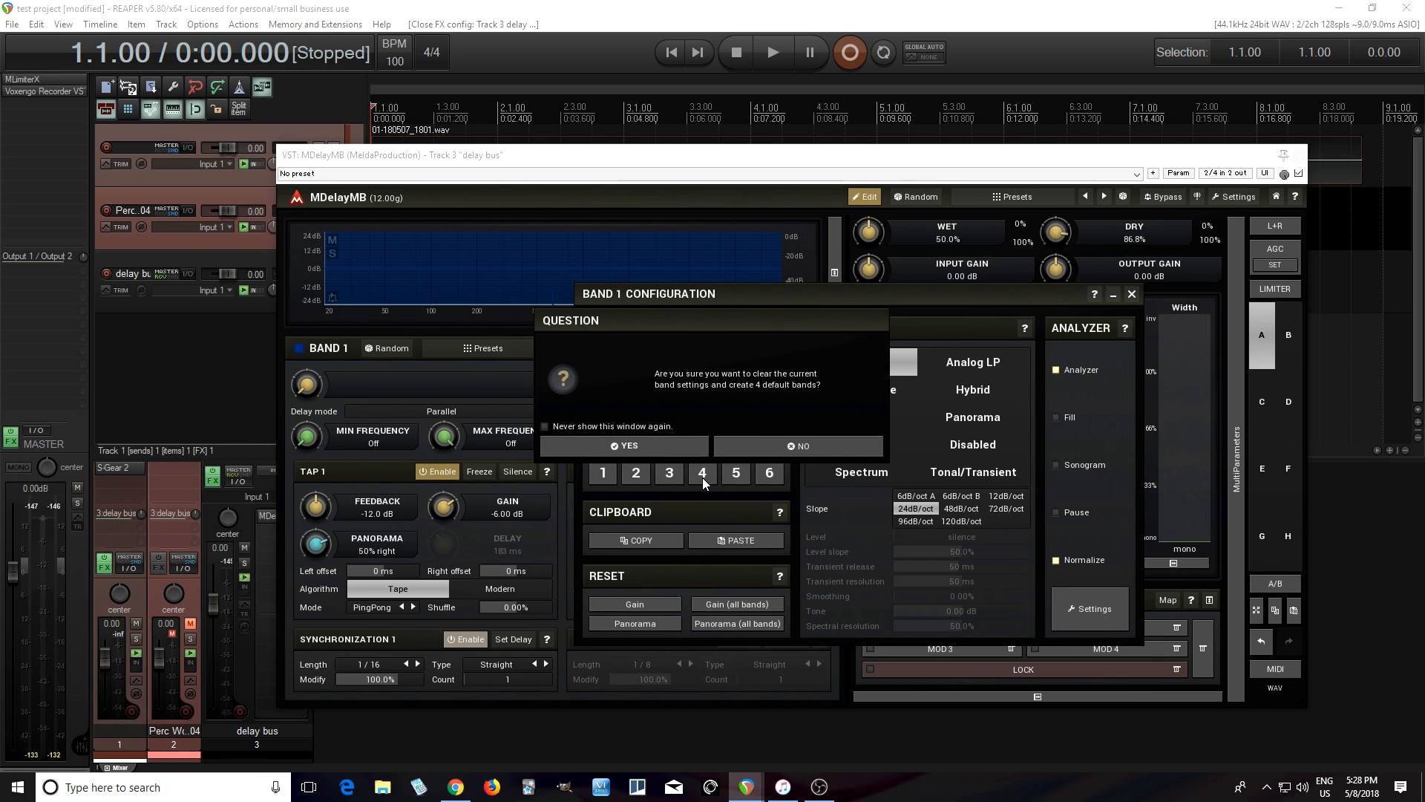
{"action": "left_click", "coordinate": [580, 446]}
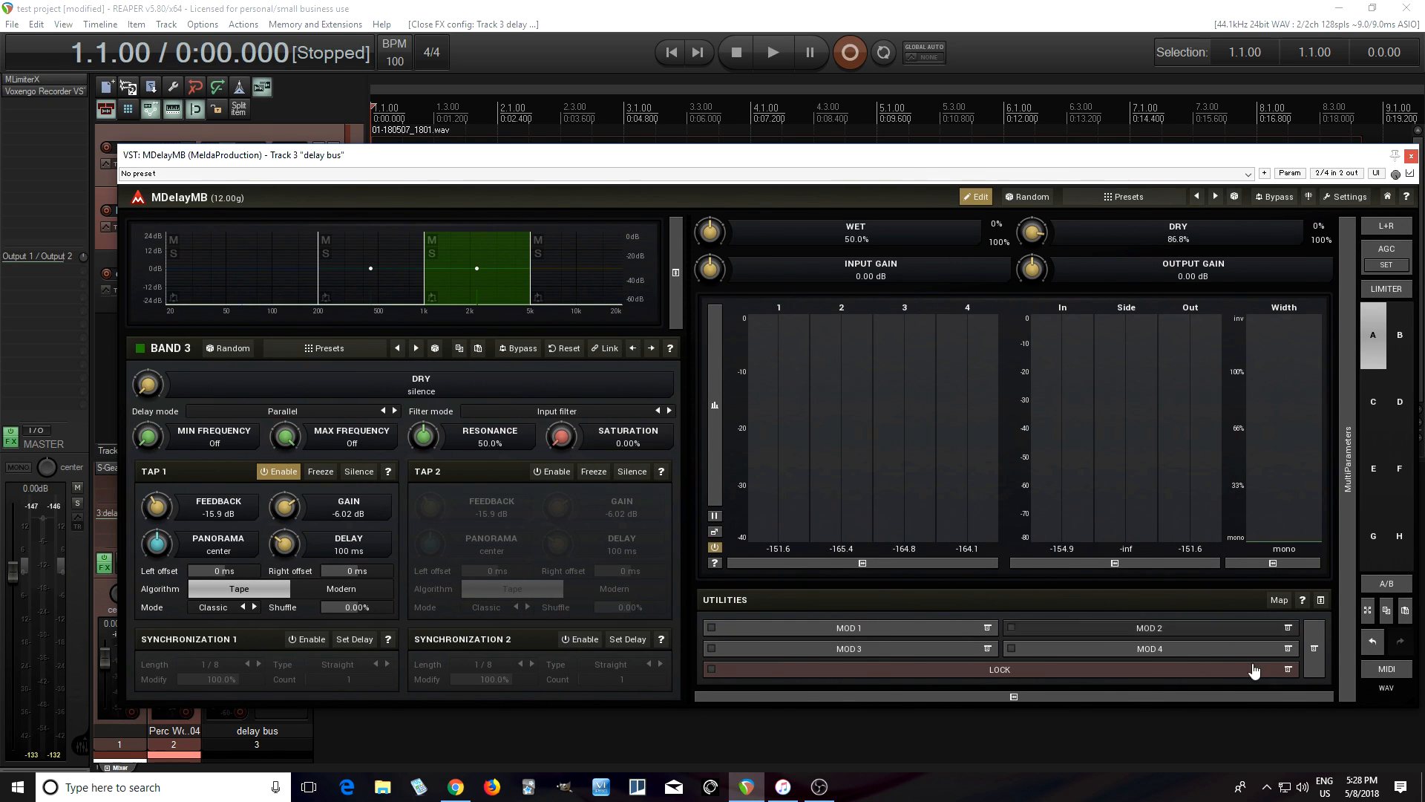
Collapse the meters section and lower the first two crossover limits to somewhat below 200 Hz and 1 kHz
{"action": "left_click", "coordinate": [1296, 698]}
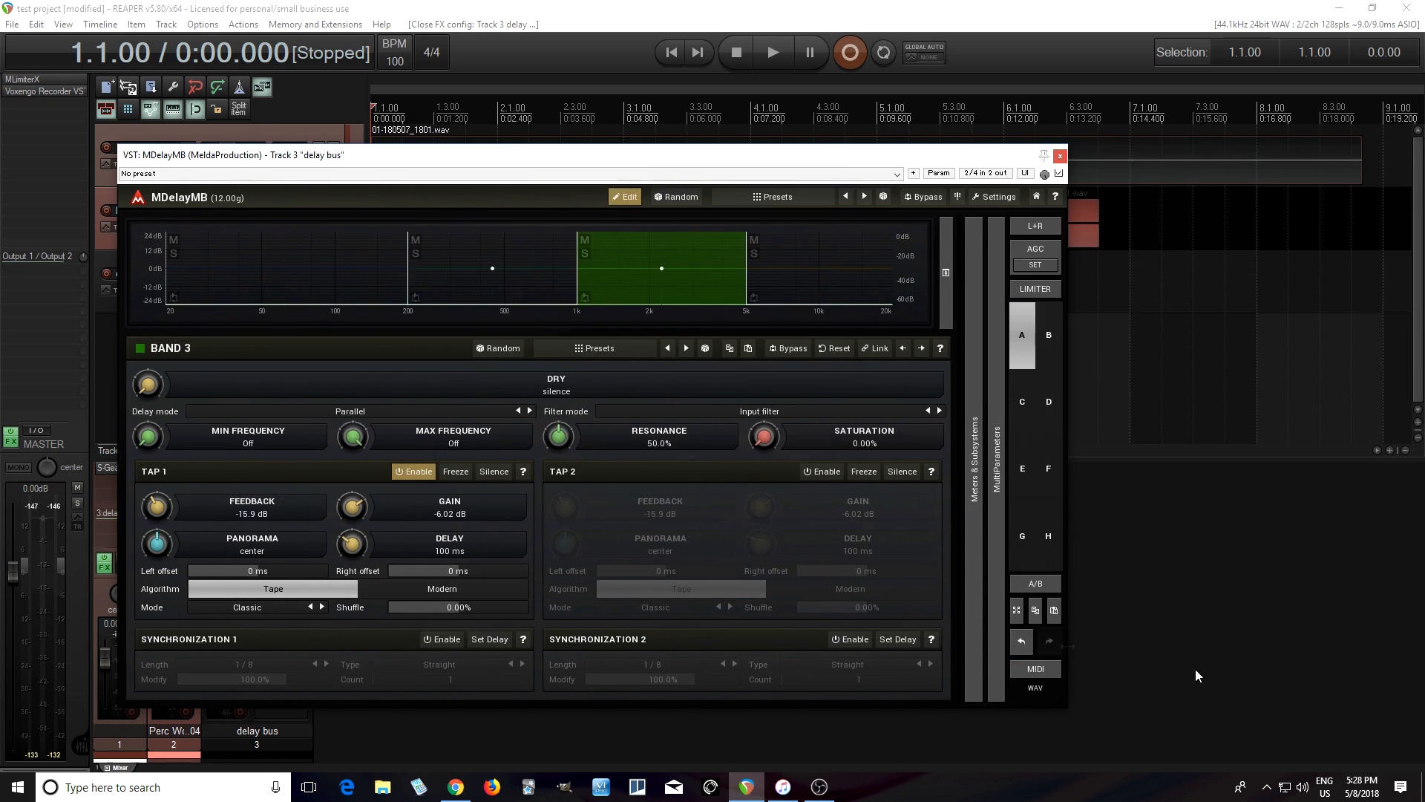
{"action": "left_click_drag", "start_coordinate": [420, 154], "coordinate": [496, 150]}
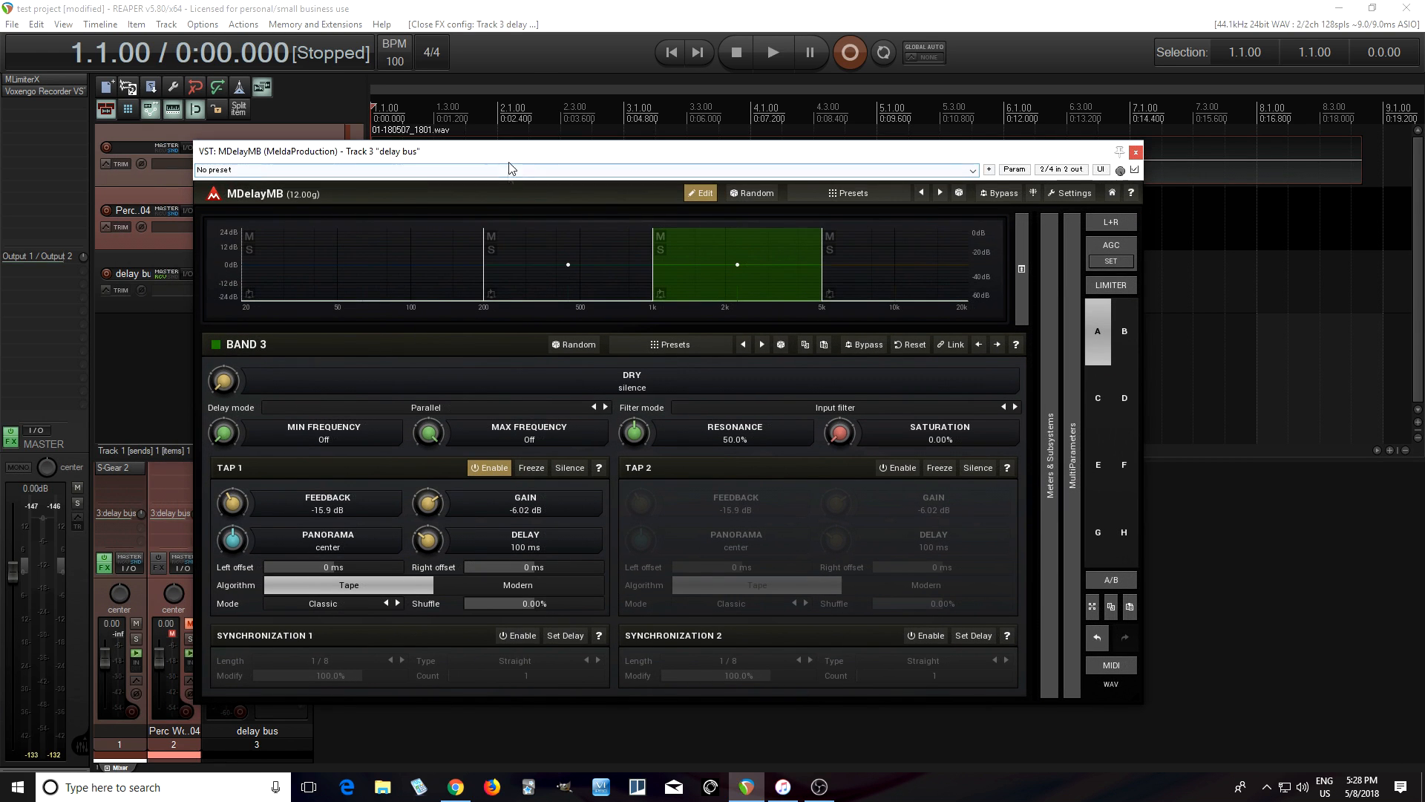
{"action": "left_click_drag", "start_coordinate": [483, 279], "coordinate": [448, 278]}
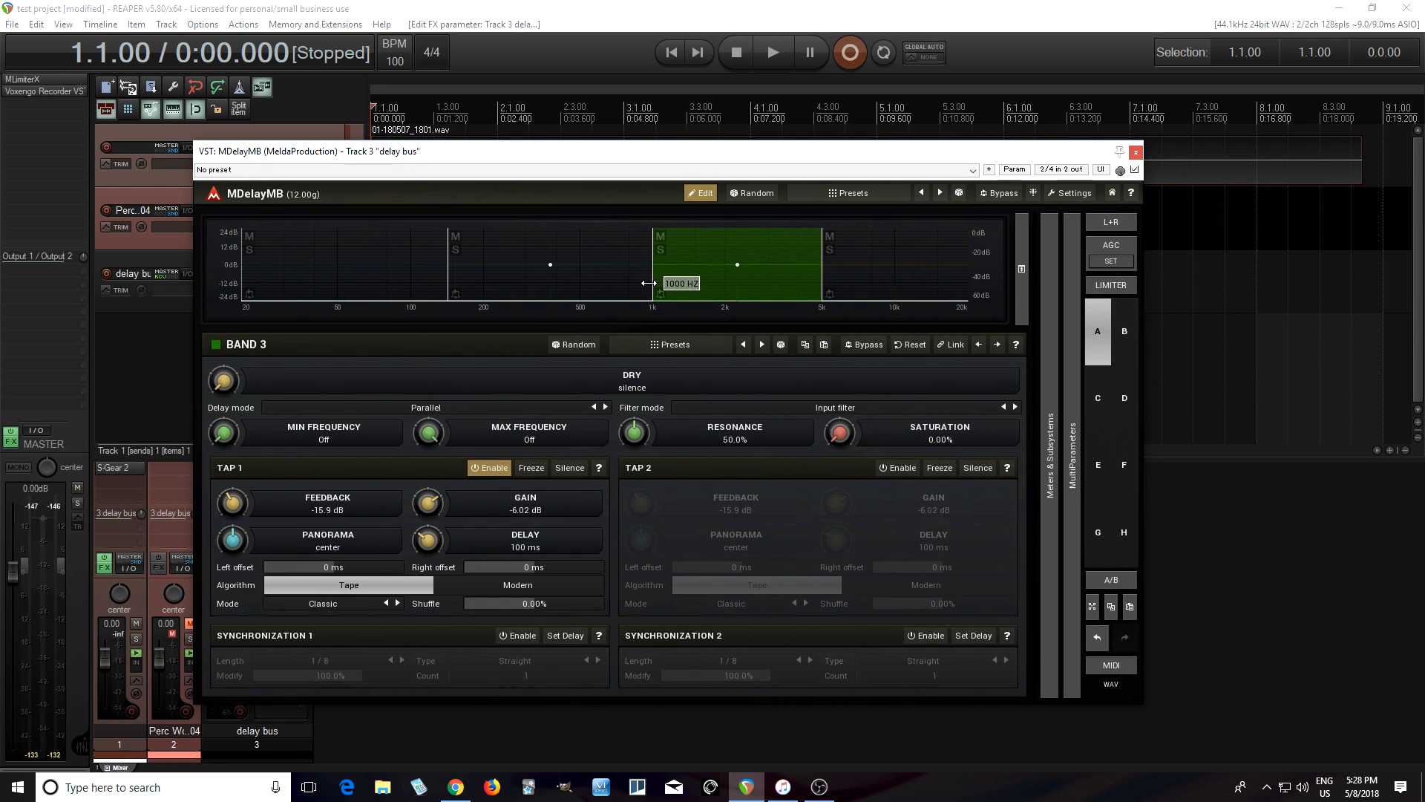
{"action": "left_click_drag", "start_coordinate": [653, 281], "coordinate": [625, 281]}
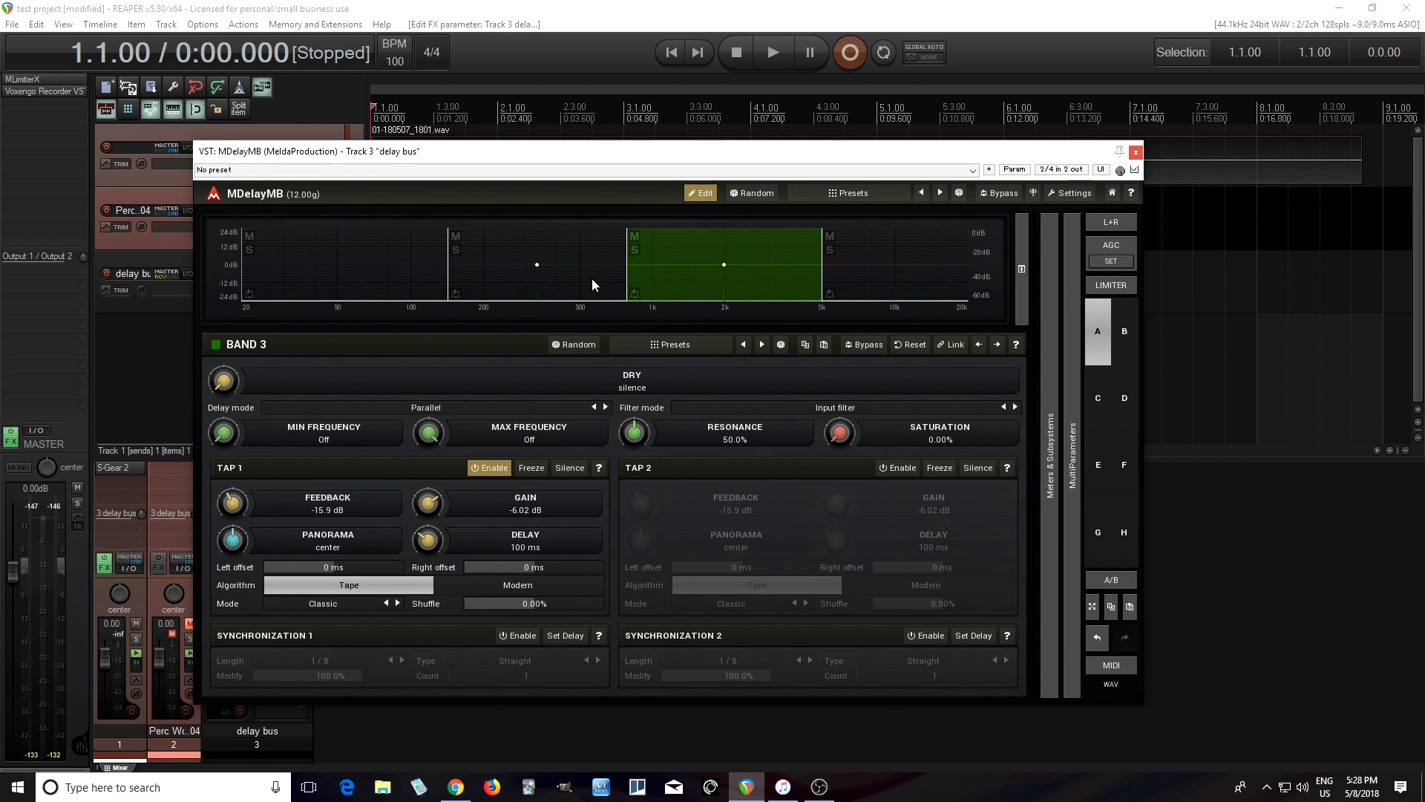
Set the crossover mode to Disabled in the band 2 configuration
{"action": "right_click", "coordinate": [592, 284]}
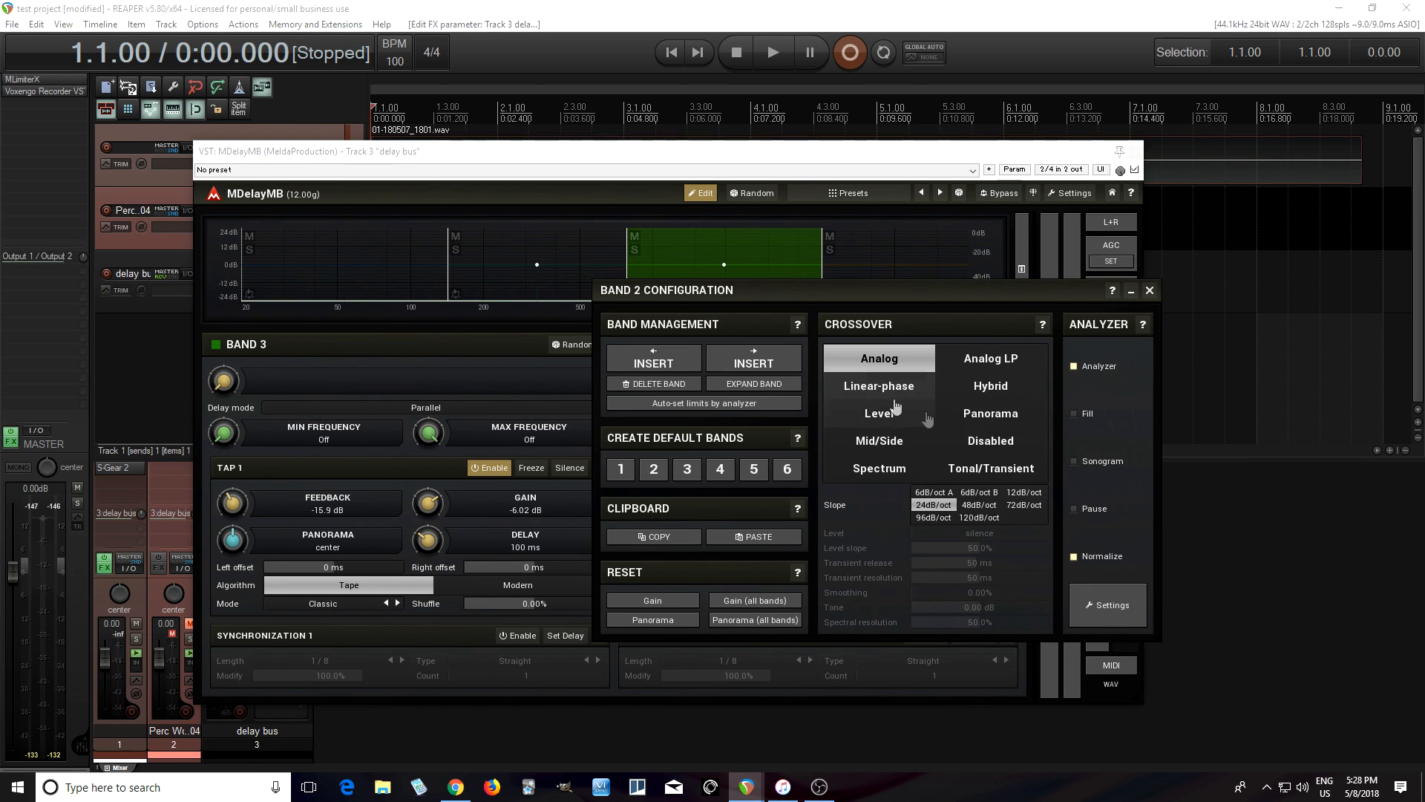
{"action": "left_click", "coordinate": [981, 445]}
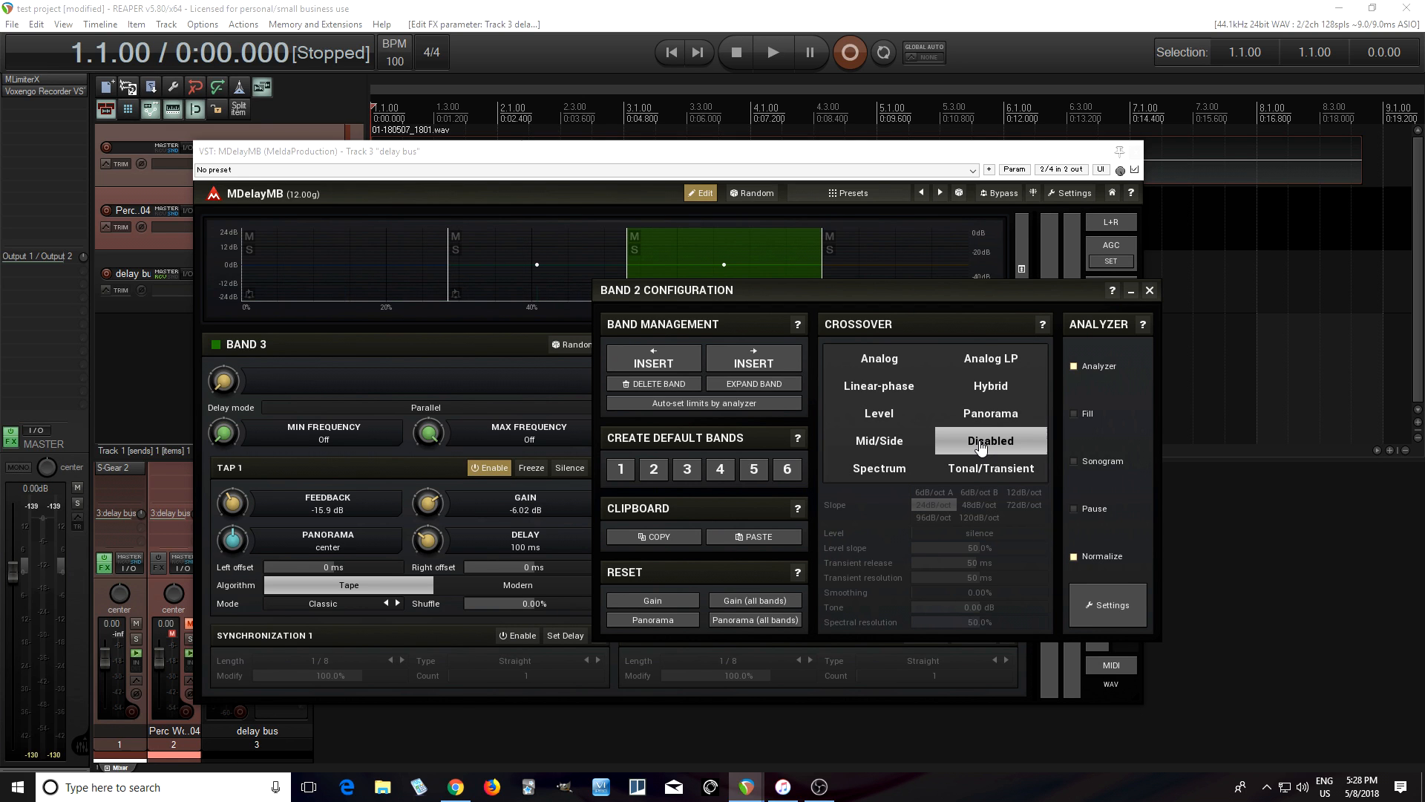
{"action": "left_click", "coordinate": [1149, 290]}
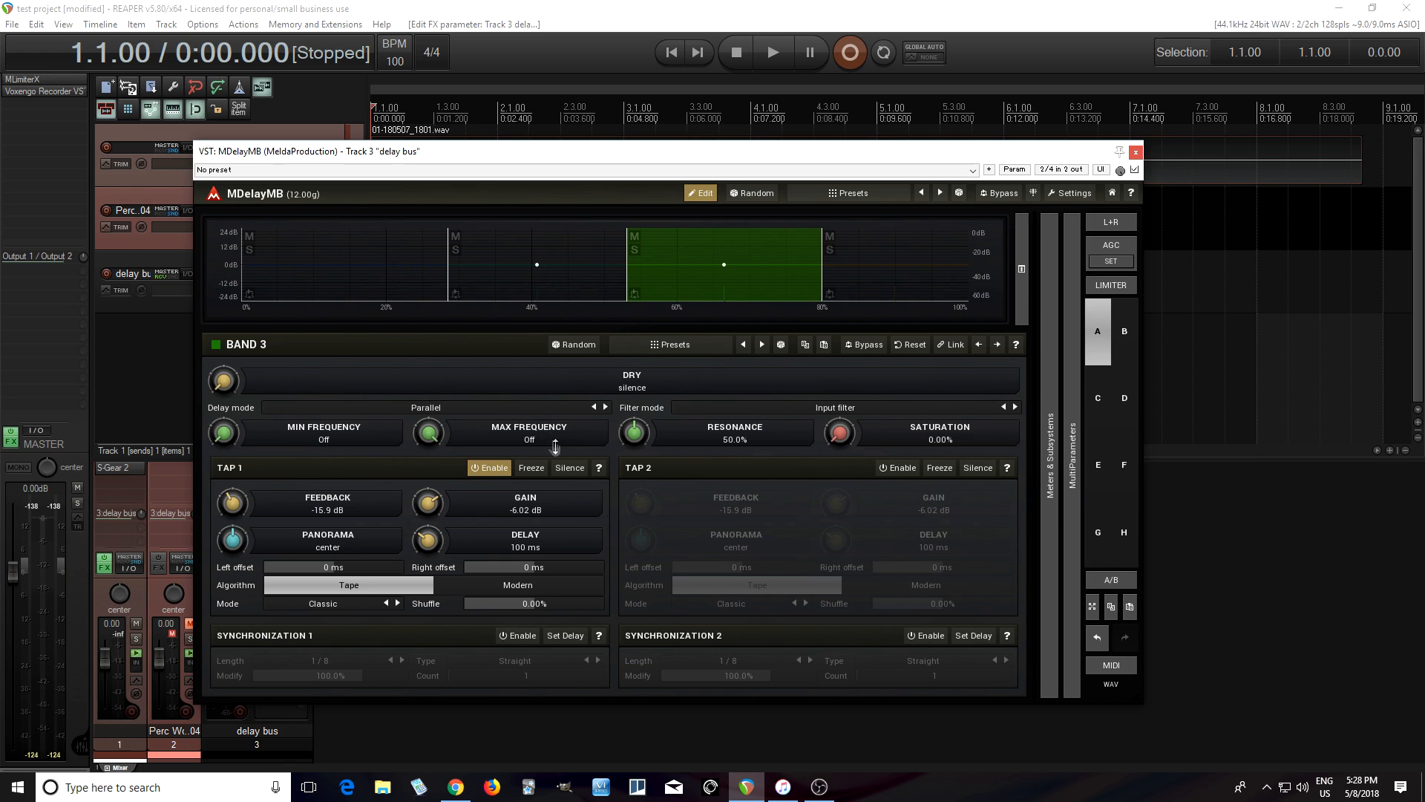
Expand the meters section, set Dry to 100% with its 0% switch on, and set the output gain to about -15.17 dB
{"action": "left_click", "coordinate": [1050, 390]}
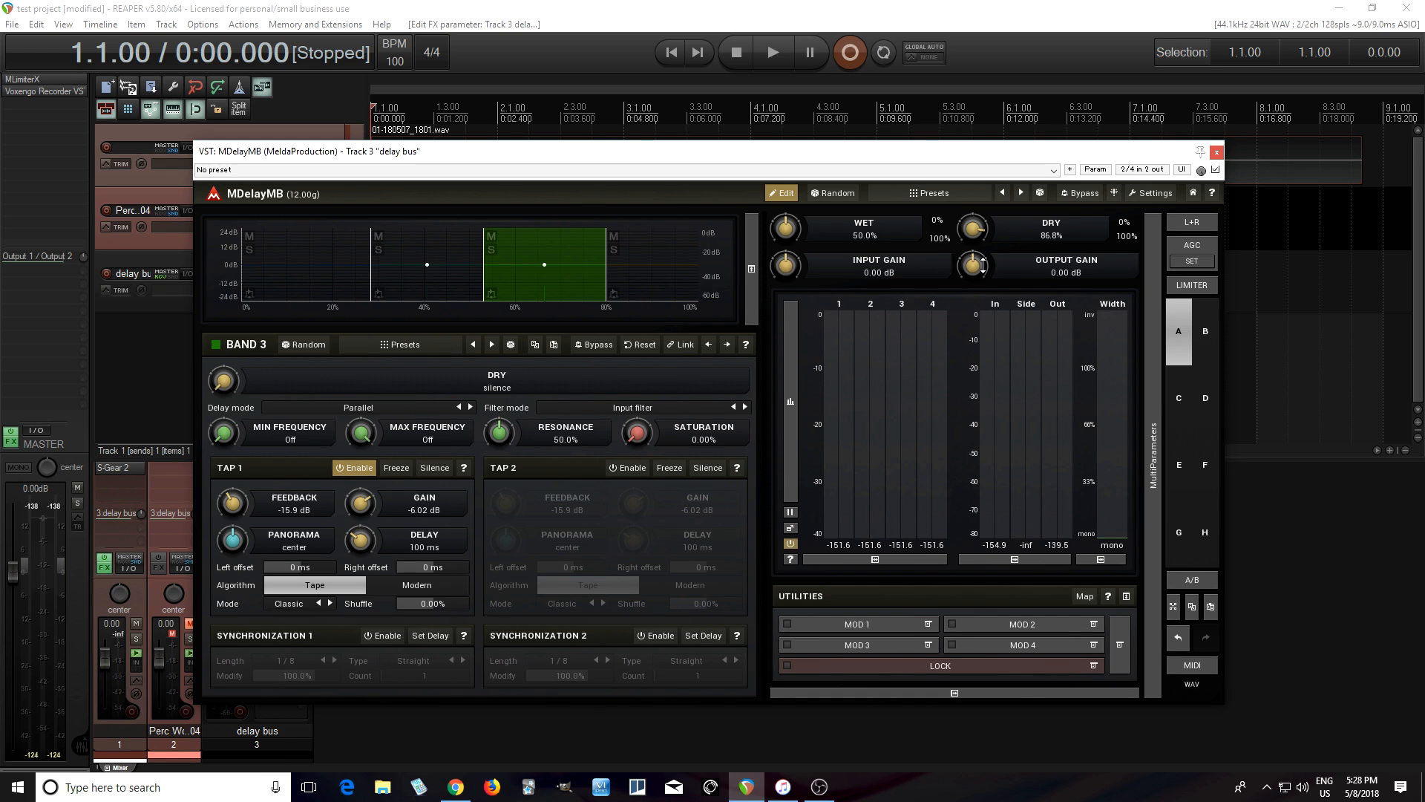
{"action": "double_click", "coordinate": [979, 233]}
{"action": "left_click_drag", "start_coordinate": [972, 265], "coordinate": [973, 297]}
{"action": "left_click_drag", "start_coordinate": [883, 163], "coordinate": [1010, 159]}
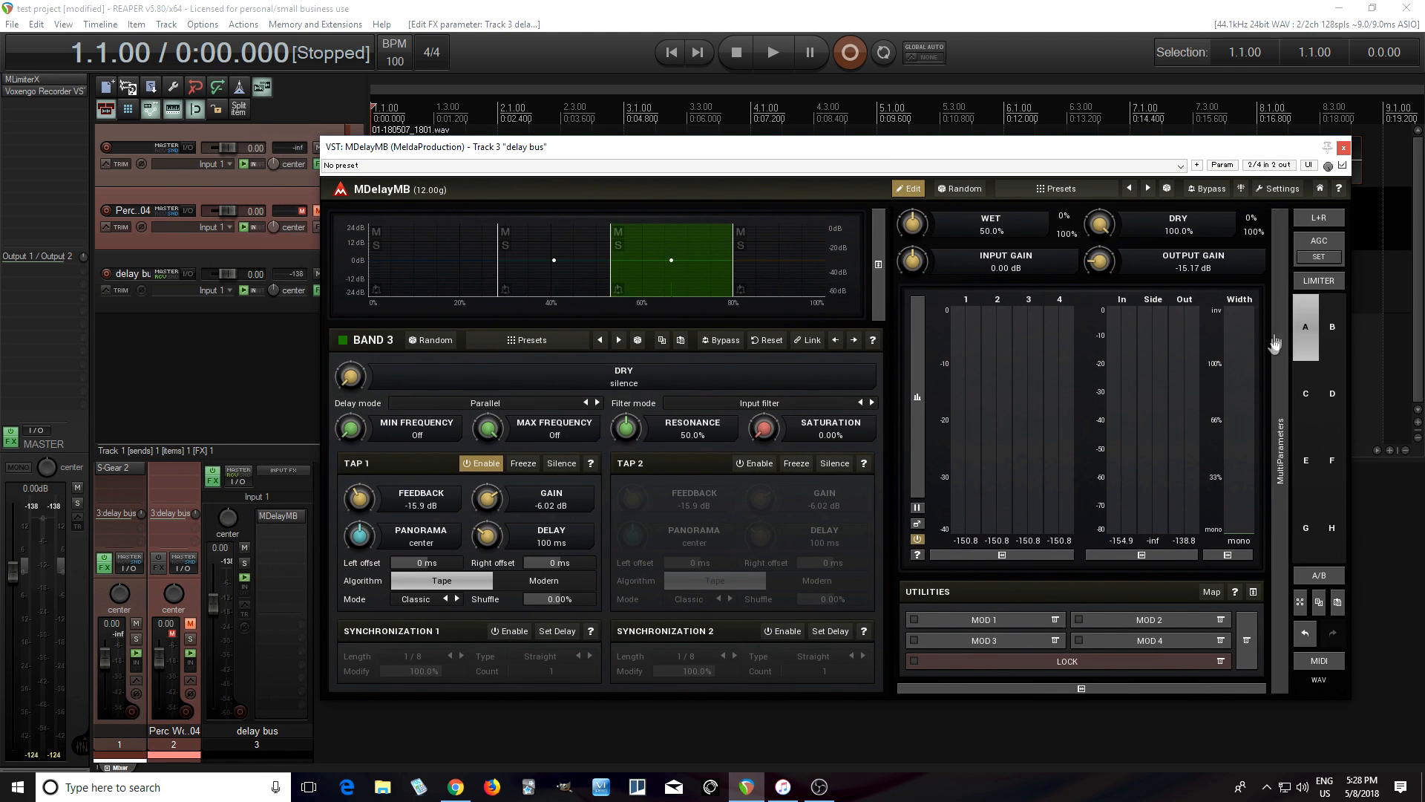
{"action": "left_click", "coordinate": [1251, 218]}
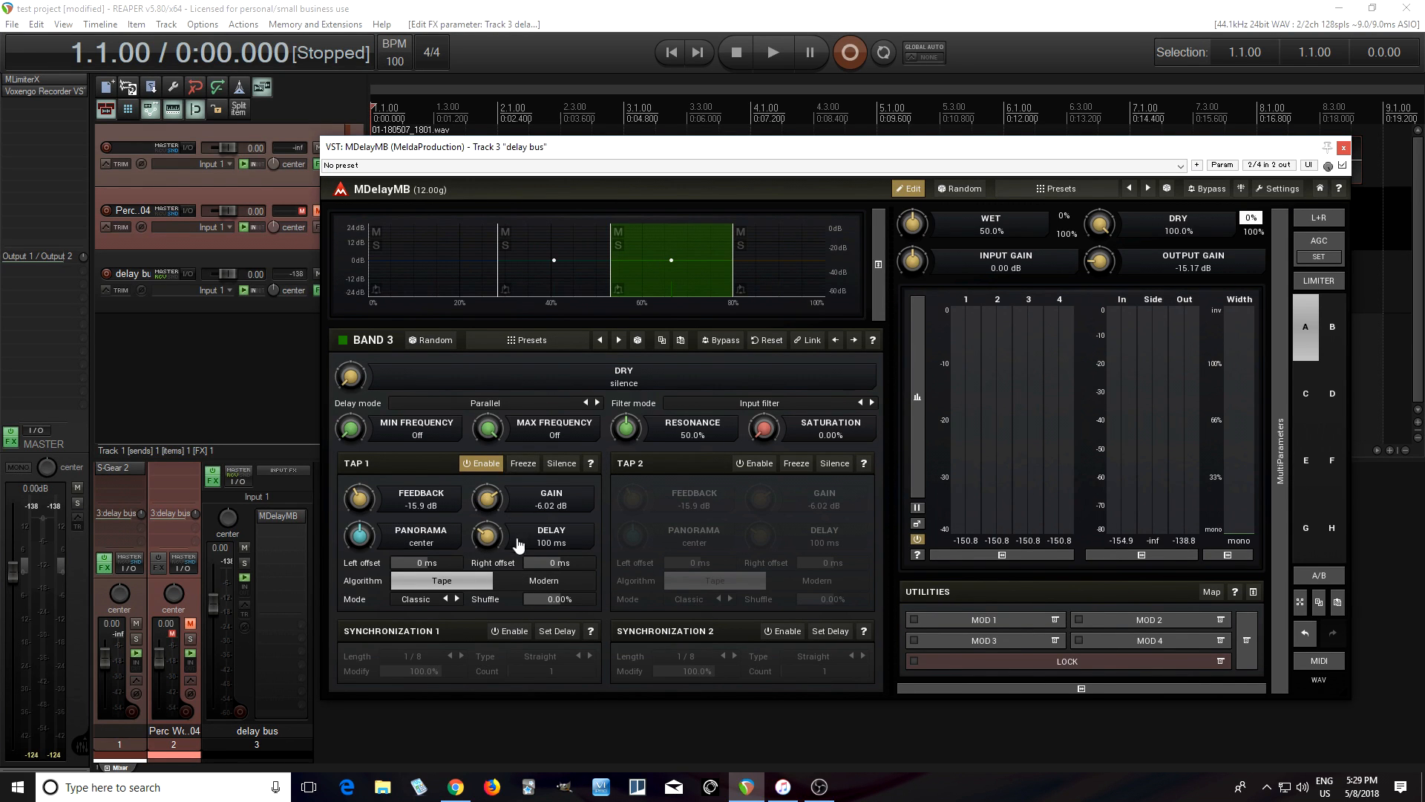
Set band 2's Tap 1 gain to -5.06 dB and compare it with band 1's settings
{"action": "left_click", "coordinate": [576, 276]}
{"action": "left_click", "coordinate": [445, 279]}
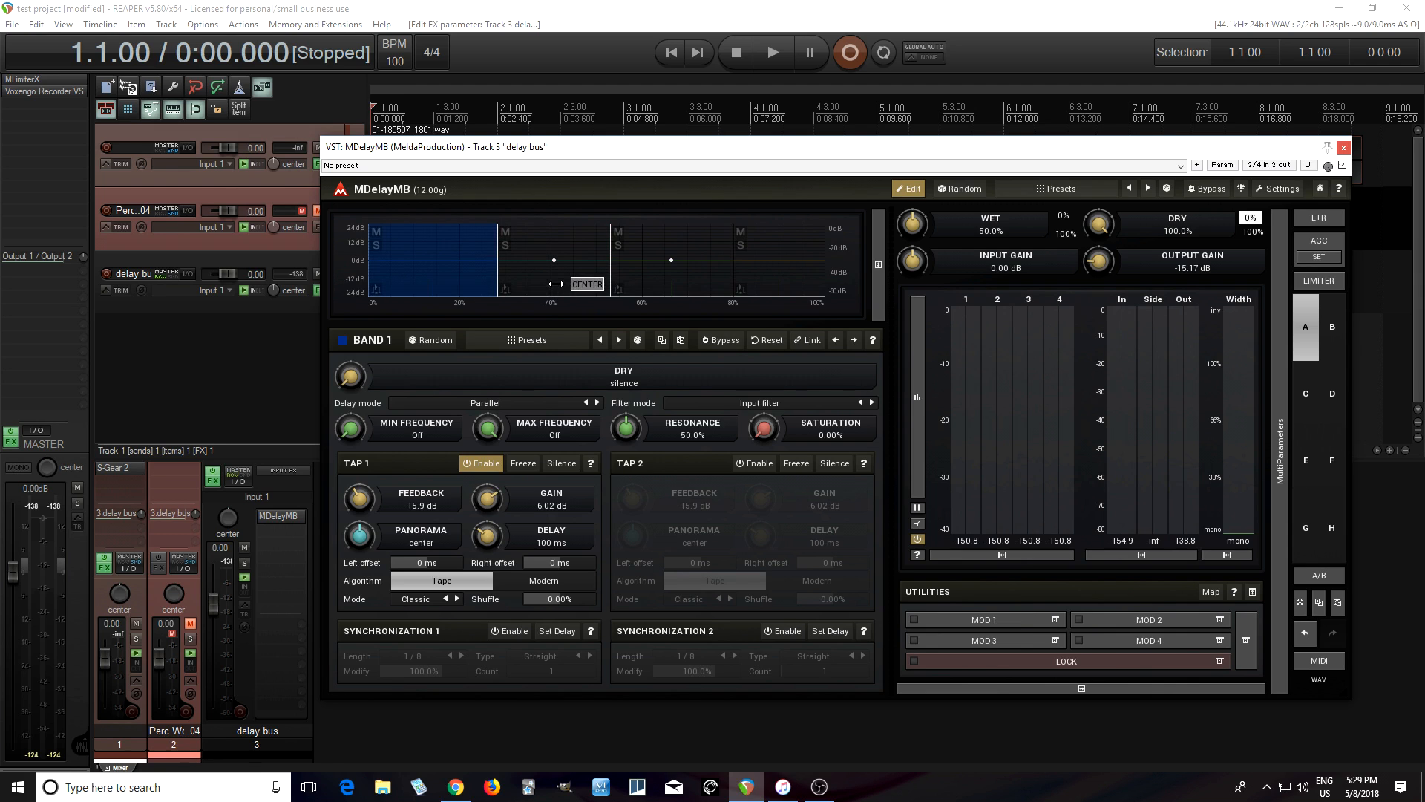
{"action": "left_click", "coordinate": [633, 275]}
{"action": "left_click_drag", "start_coordinate": [488, 499], "coordinate": [626, 362]}
{"action": "left_click", "coordinate": [535, 293]}
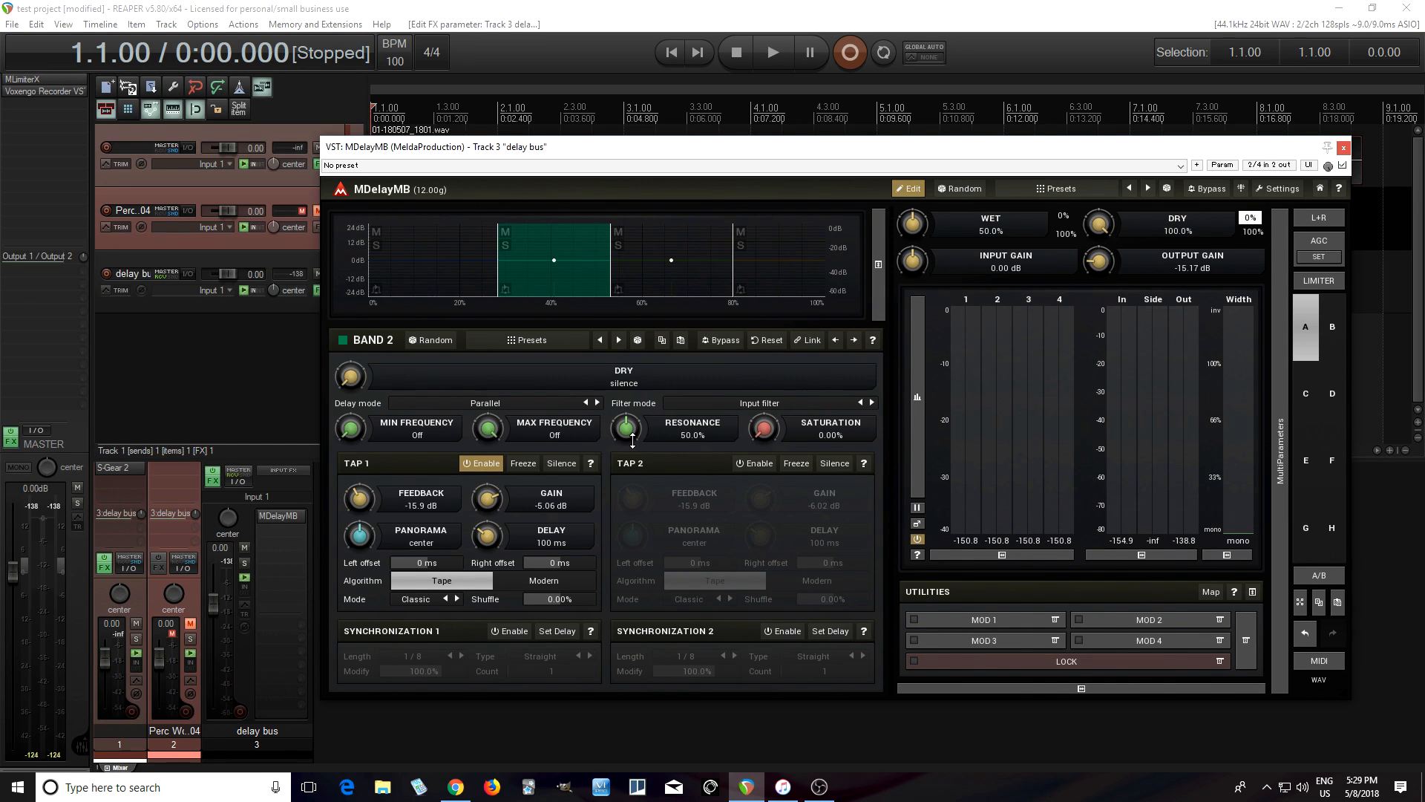
{"action": "left_click", "coordinate": [427, 294]}
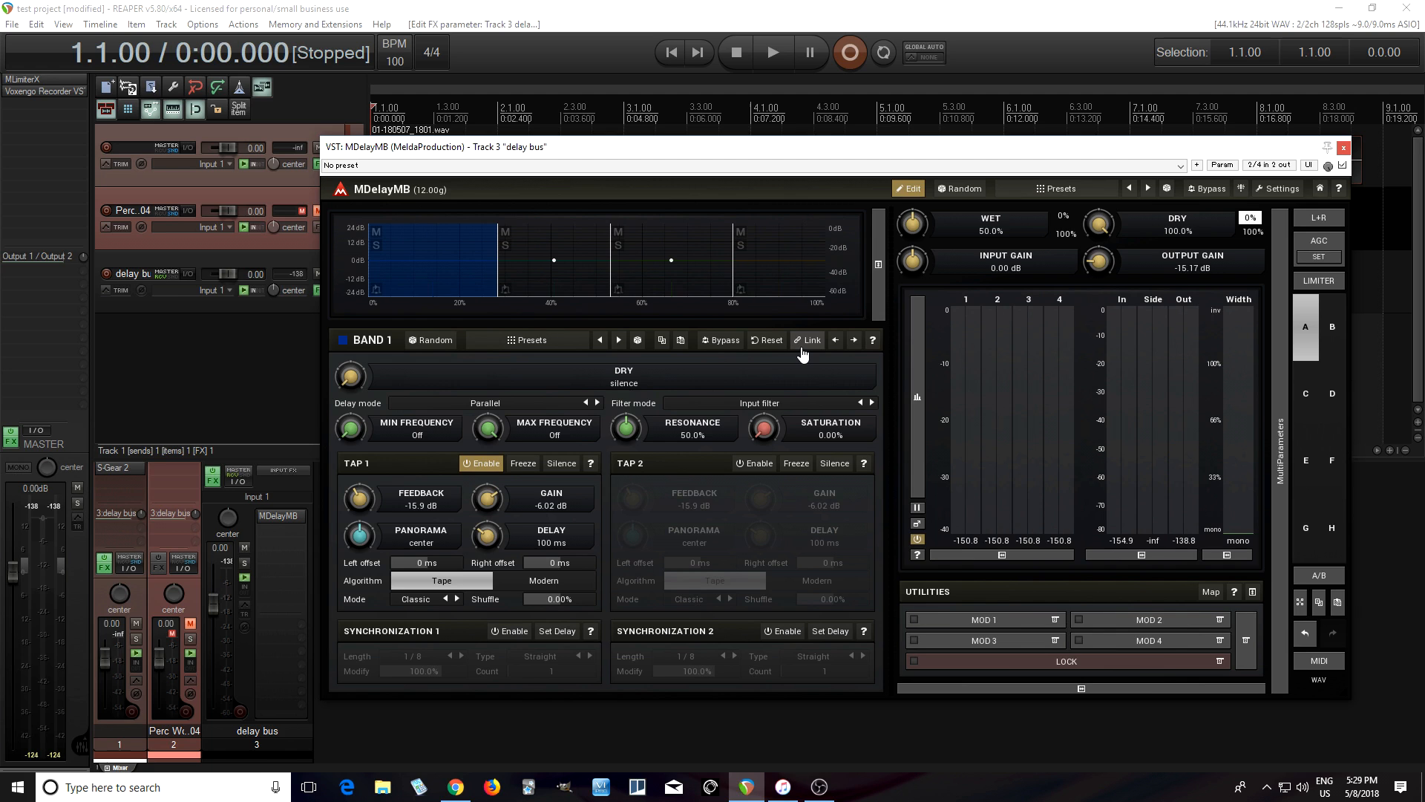
Turn on band linking from band 1 and go through bands 2, 3 and 4 to check their settings
{"action": "left_click", "coordinate": [804, 343]}
{"action": "left_click", "coordinate": [537, 278]}
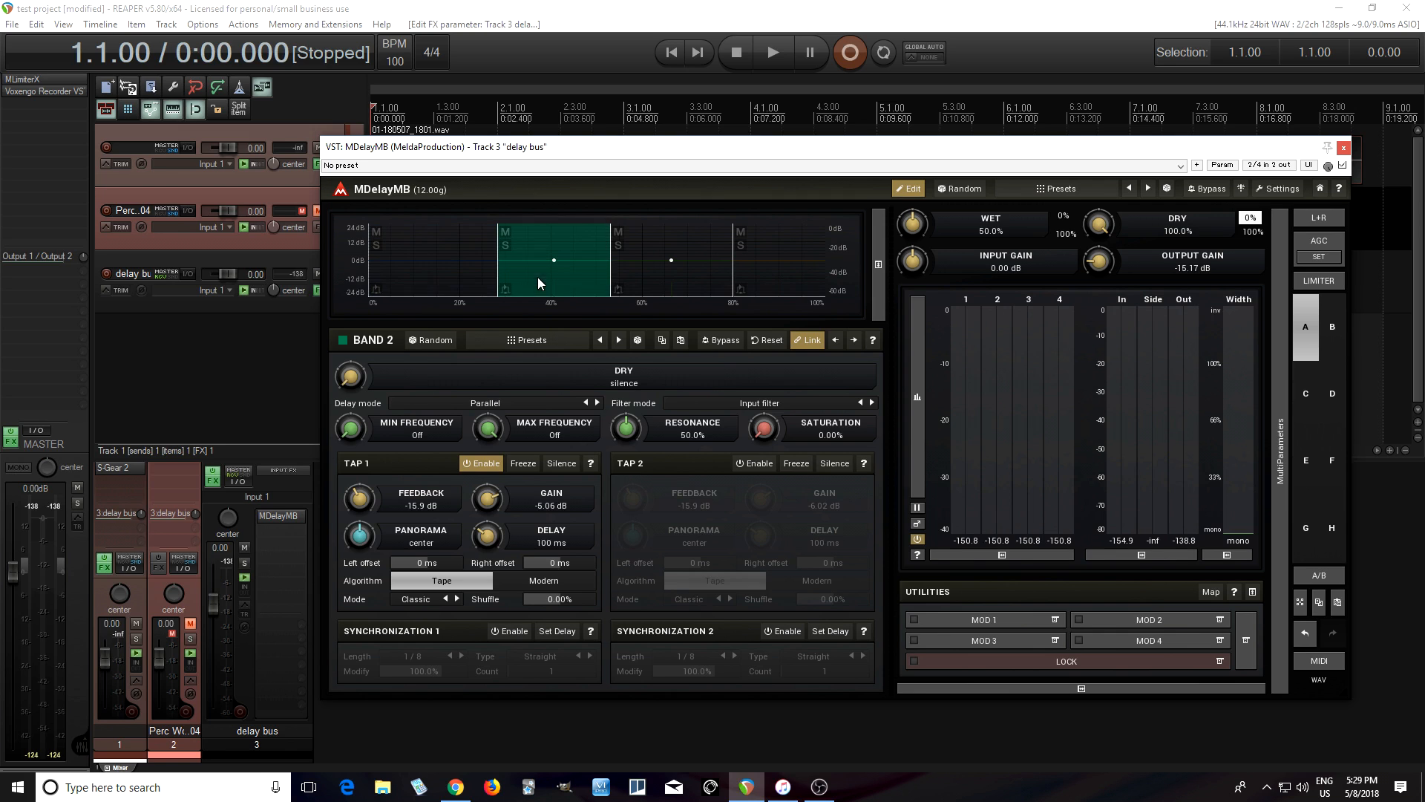
{"action": "left_click", "coordinate": [651, 267]}
{"action": "left_click", "coordinate": [778, 273]}
{"action": "left_click", "coordinate": [466, 279]}
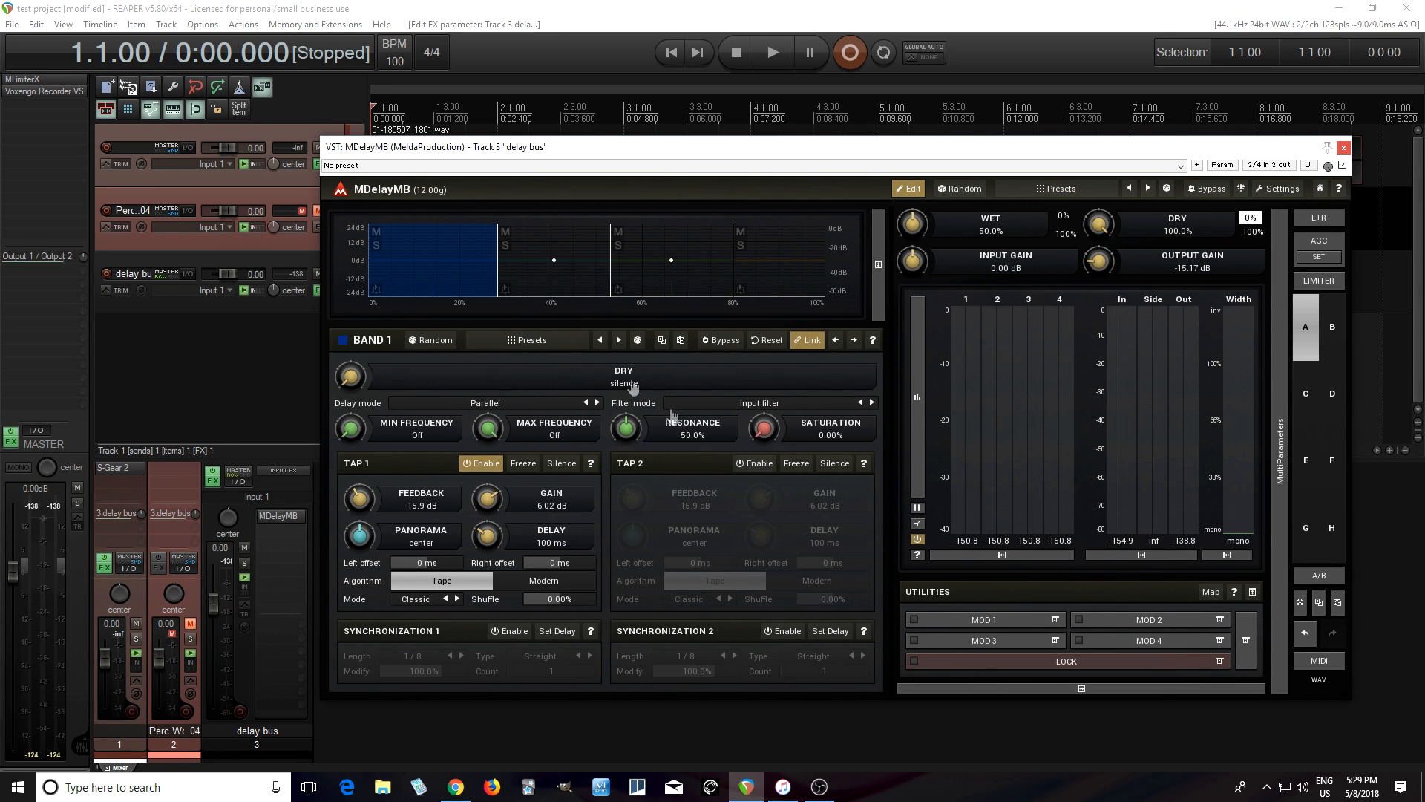
Enable Tap 2 across the linked bands and check it on bands 2, 3 and 4
{"action": "left_click", "coordinate": [757, 463]}
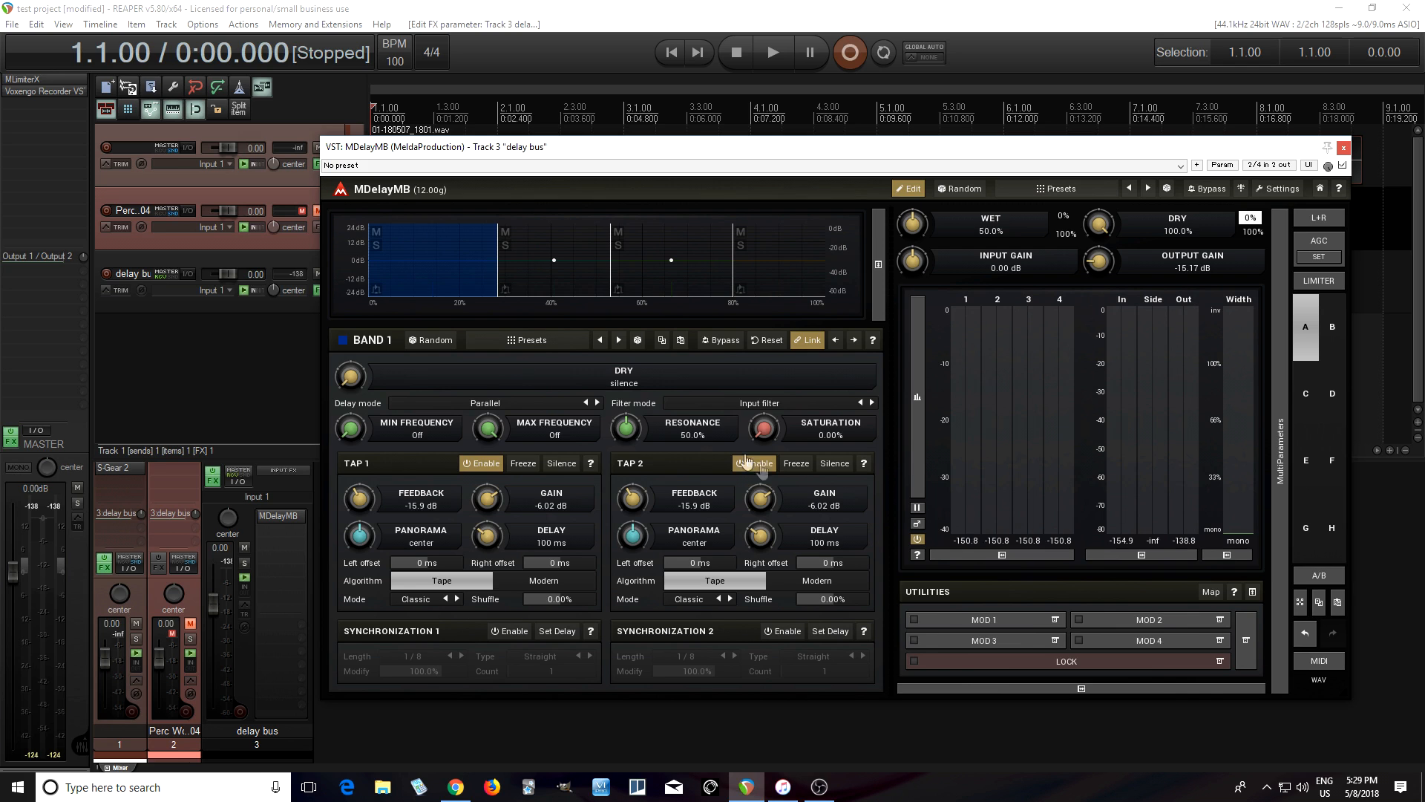
{"action": "left_click", "coordinate": [579, 270]}
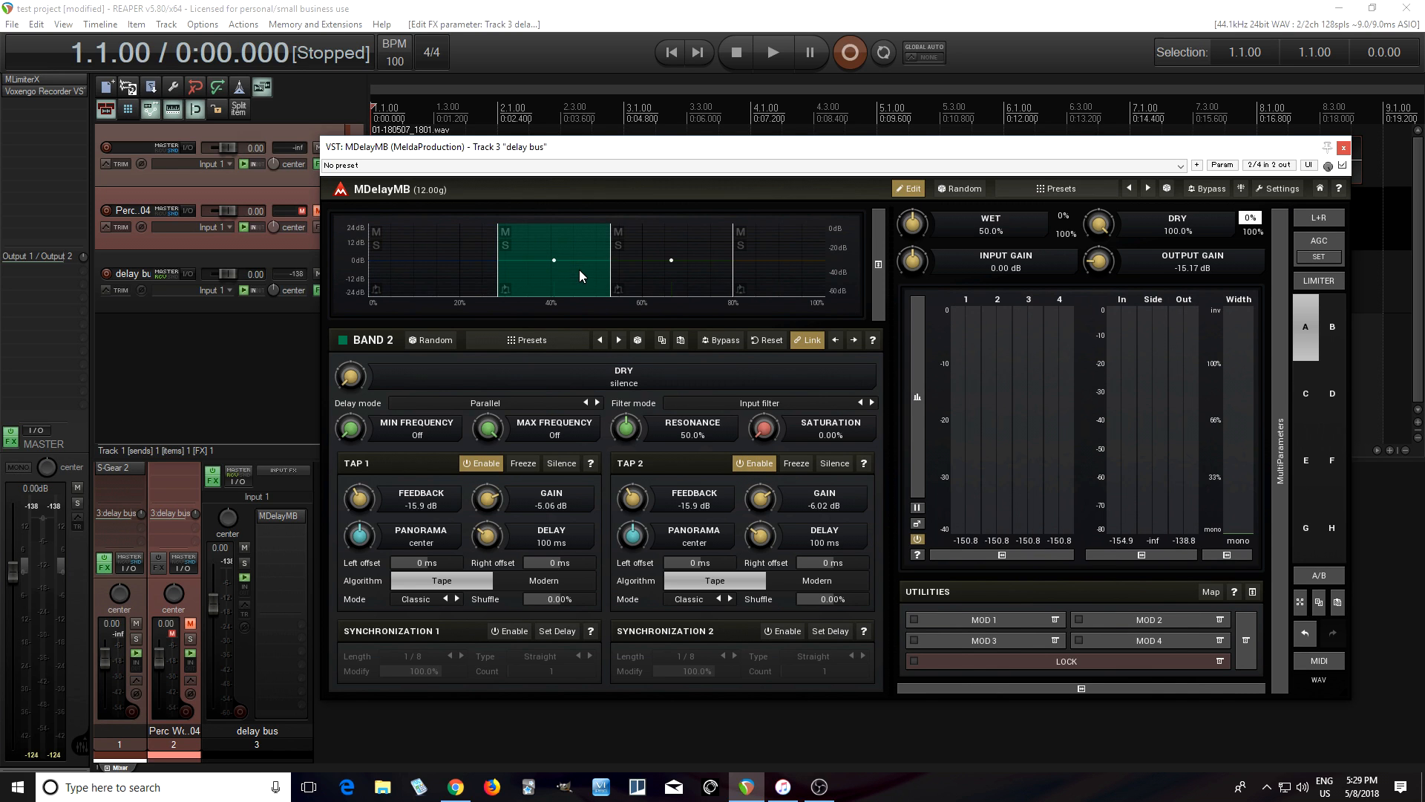
{"action": "left_click", "coordinate": [666, 269]}
{"action": "left_click", "coordinate": [772, 269]}
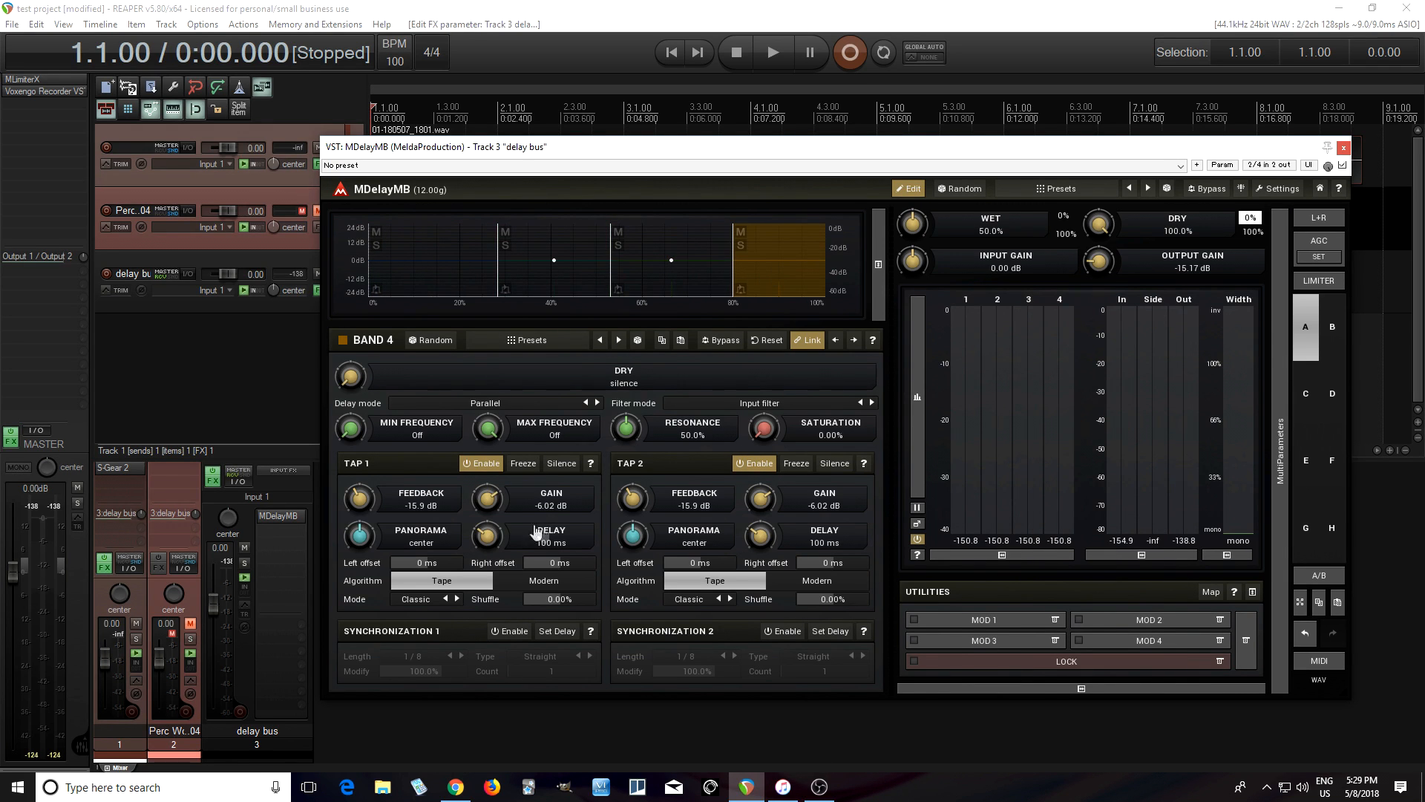
Set the linked Tap 1 gain to -8.67 dB from band 4 and check it on the other three bands
{"action": "left_click_drag", "start_coordinate": [481, 496], "coordinate": [481, 508]}
{"action": "left_click", "coordinate": [644, 279]}
{"action": "left_click", "coordinate": [551, 277]}
{"action": "left_click", "coordinate": [435, 276]}
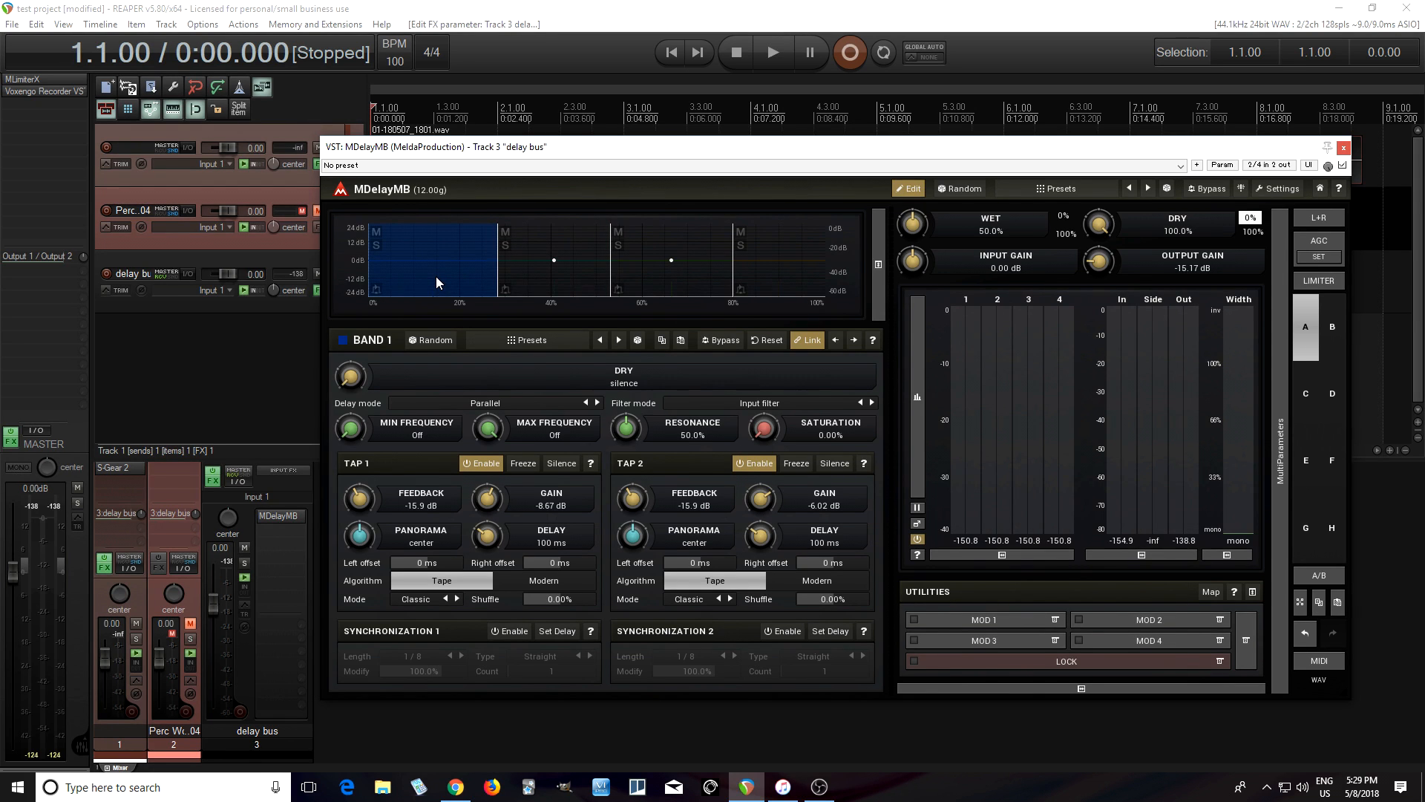
Turn off band linking and set band 2's Tap 2 delay to 55 ms
{"action": "left_click", "coordinate": [566, 287]}
{"action": "left_click_drag", "start_coordinate": [758, 536], "coordinate": [758, 564]}
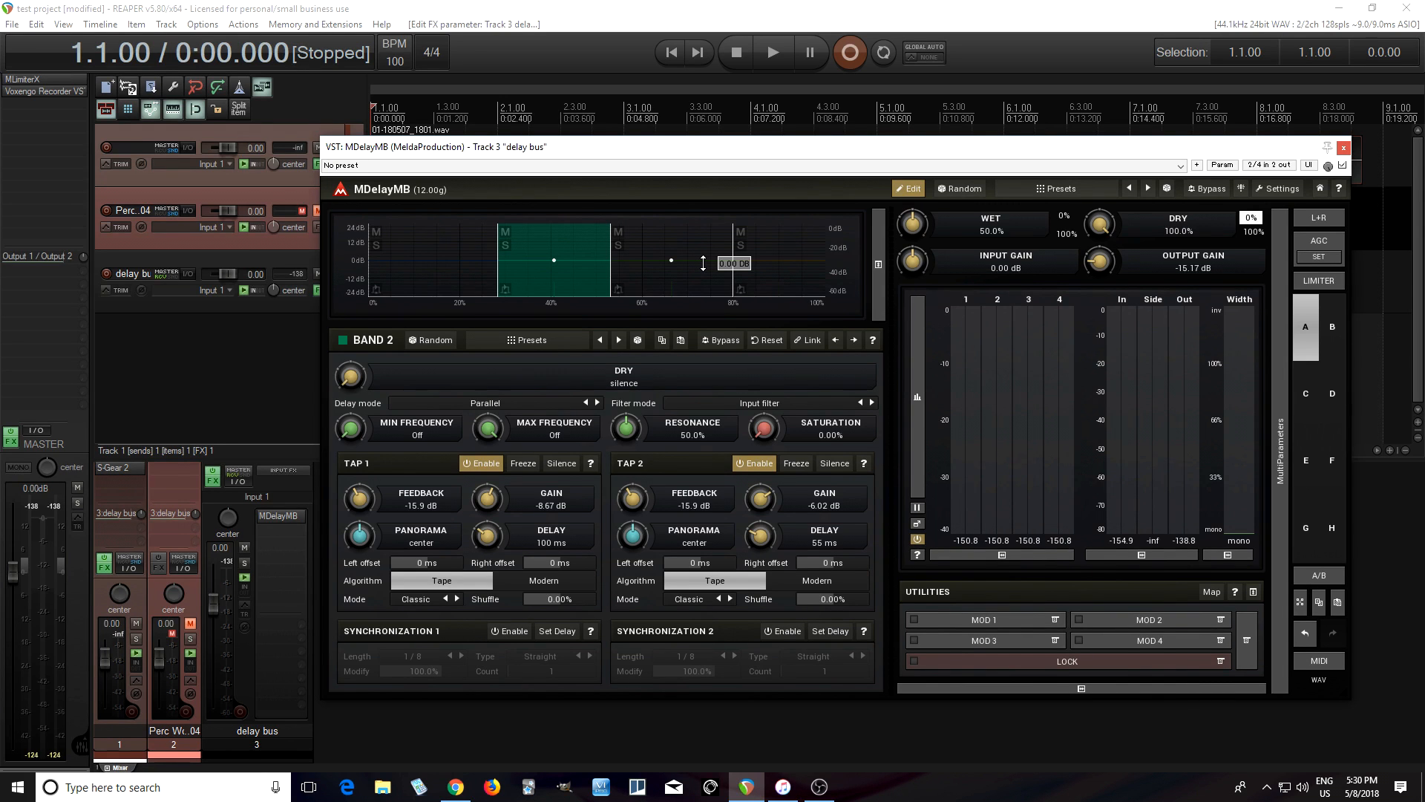
Lower band 3's gain slightly in the band graph and review the band 3 configuration
{"action": "left_click_drag", "start_coordinate": [703, 264], "coordinate": [697, 280]}
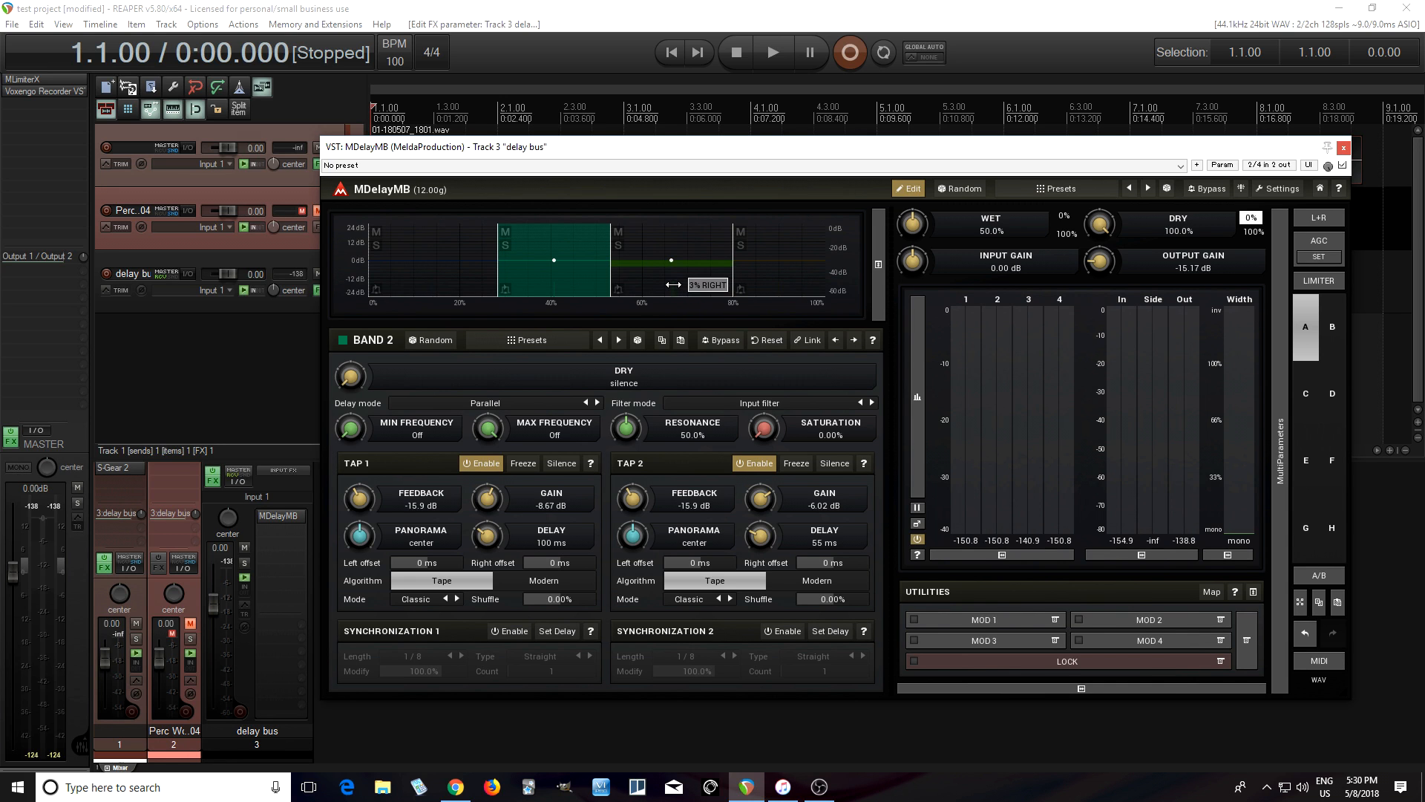
{"action": "right_click", "coordinate": [673, 286]}
{"action": "left_click", "coordinate": [671, 279]}
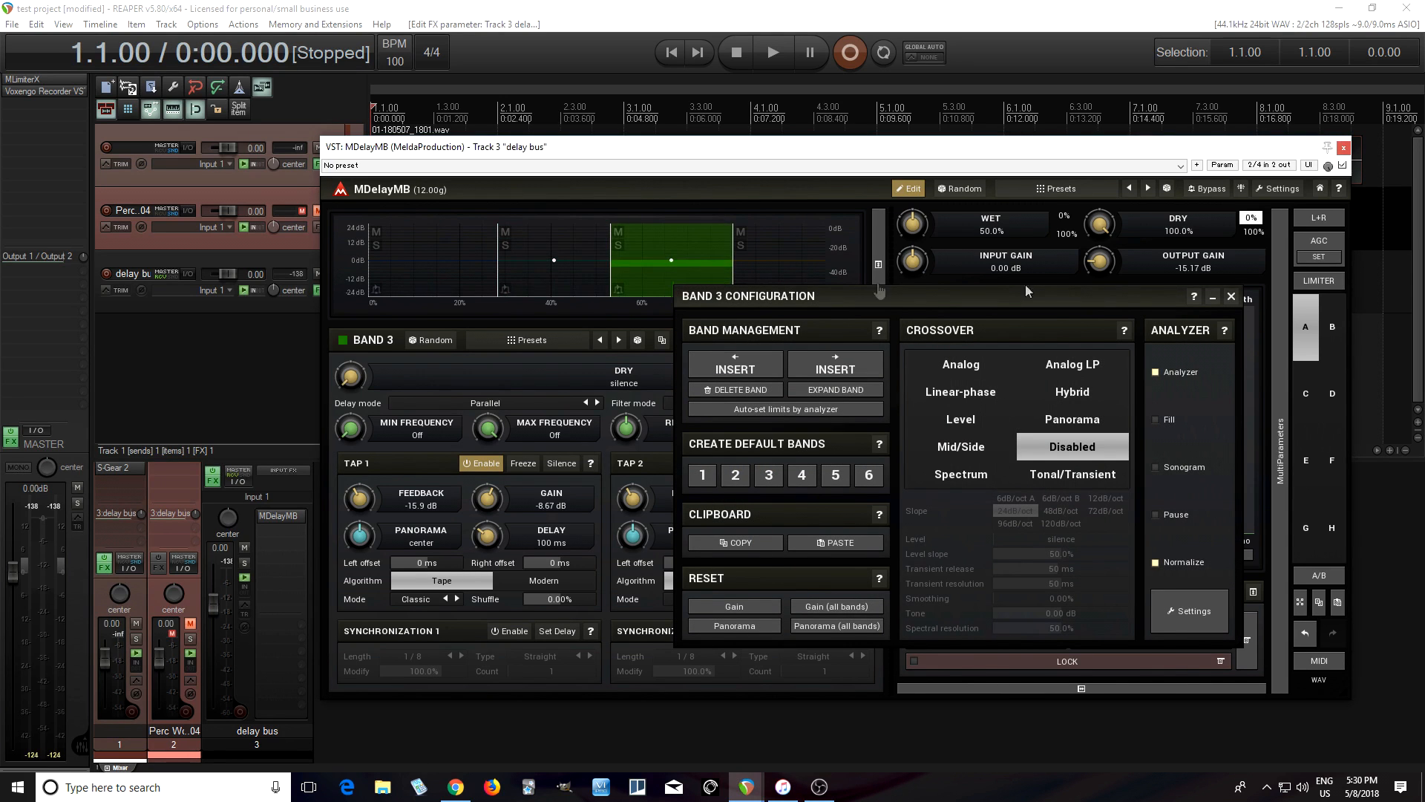
{"action": "left_click", "coordinate": [1231, 296]}
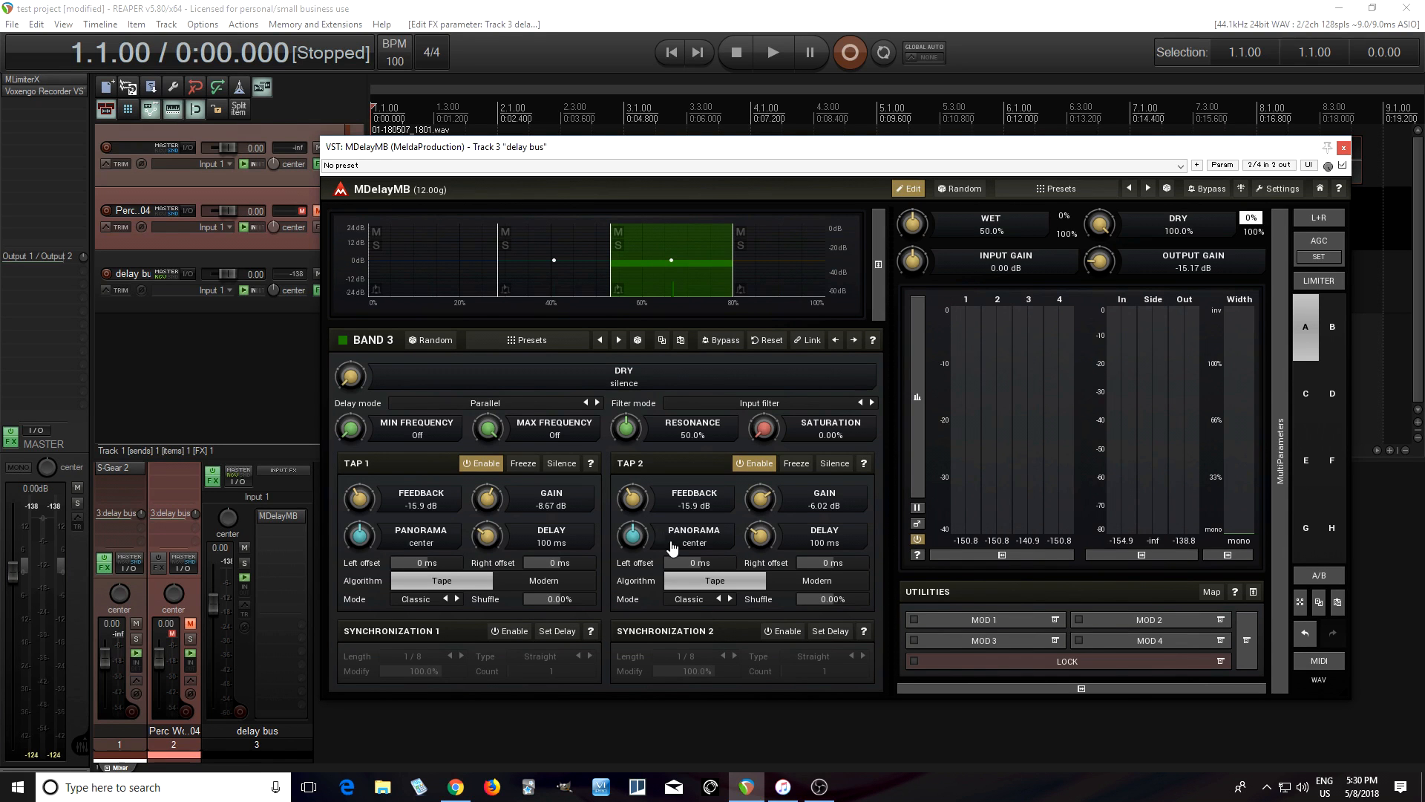
Switch the plugin to stored settings slot C and reposition its window below the waveform
{"action": "left_click_drag", "start_coordinate": [576, 157], "coordinate": [632, 223]}
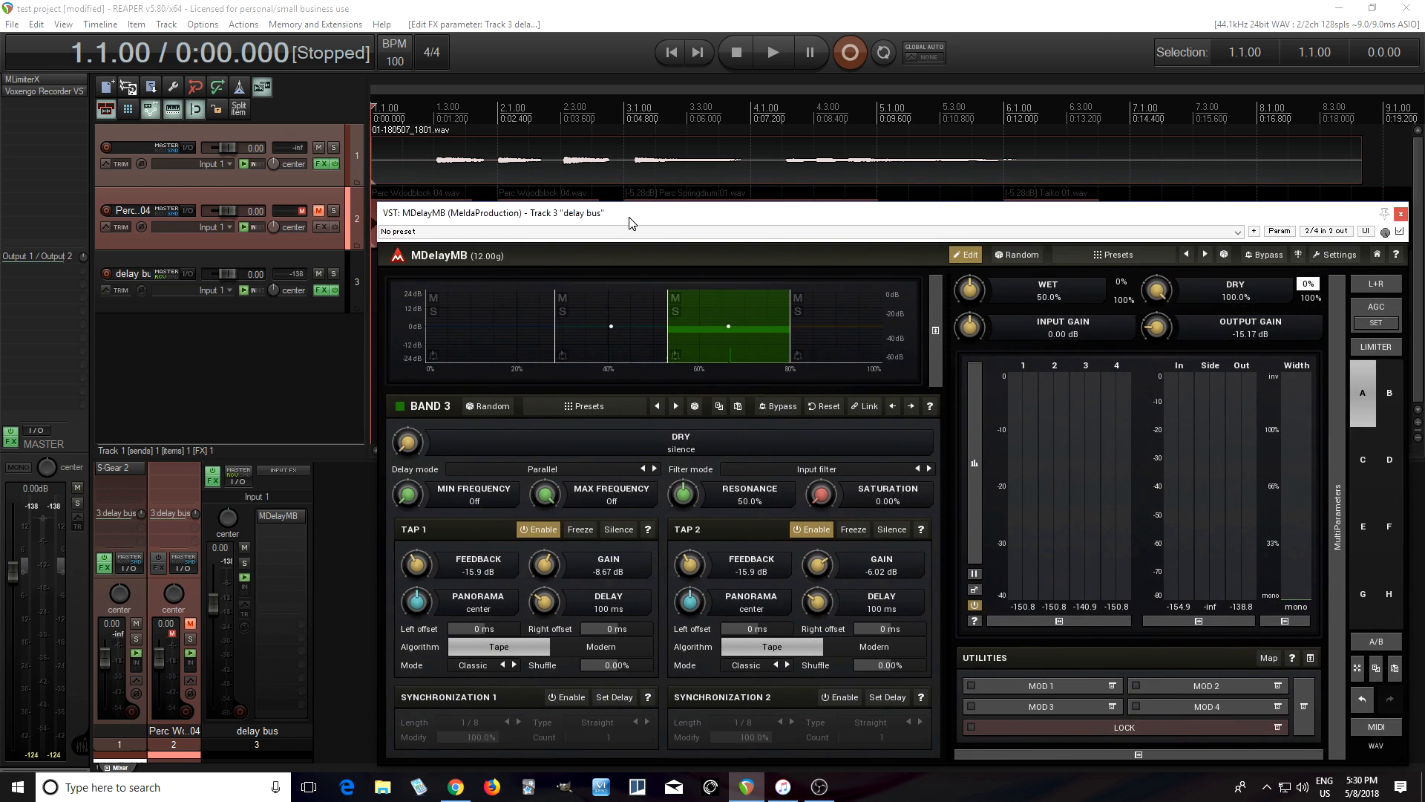
{"action": "left_click", "coordinate": [1364, 461]}
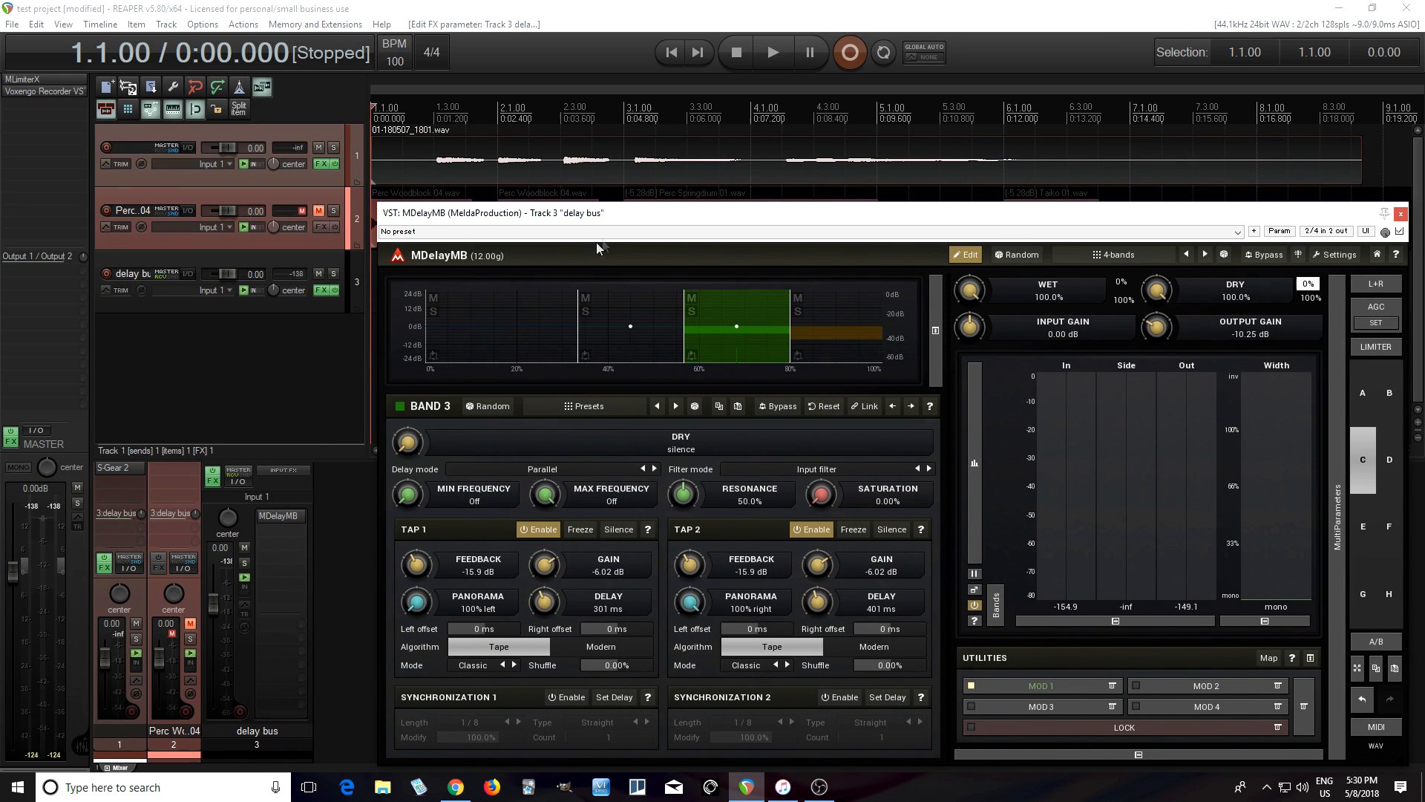
{"action": "left_click_drag", "start_coordinate": [602, 216], "coordinate": [583, 211]}
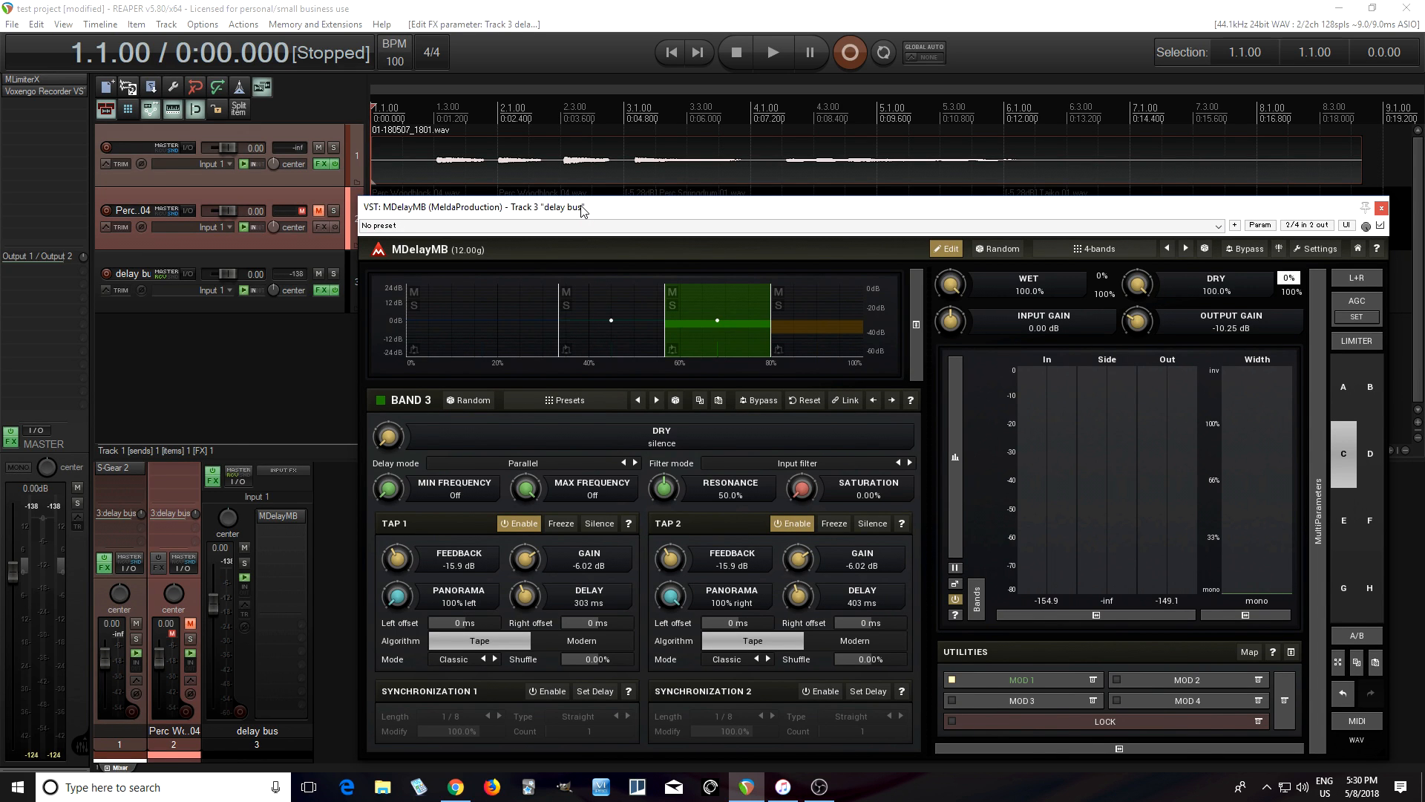
Mute the delay bus and play the project from the start to hear it without the delay
{"action": "left_click", "coordinate": [244, 547]}
{"action": "left_click", "coordinate": [778, 47]}
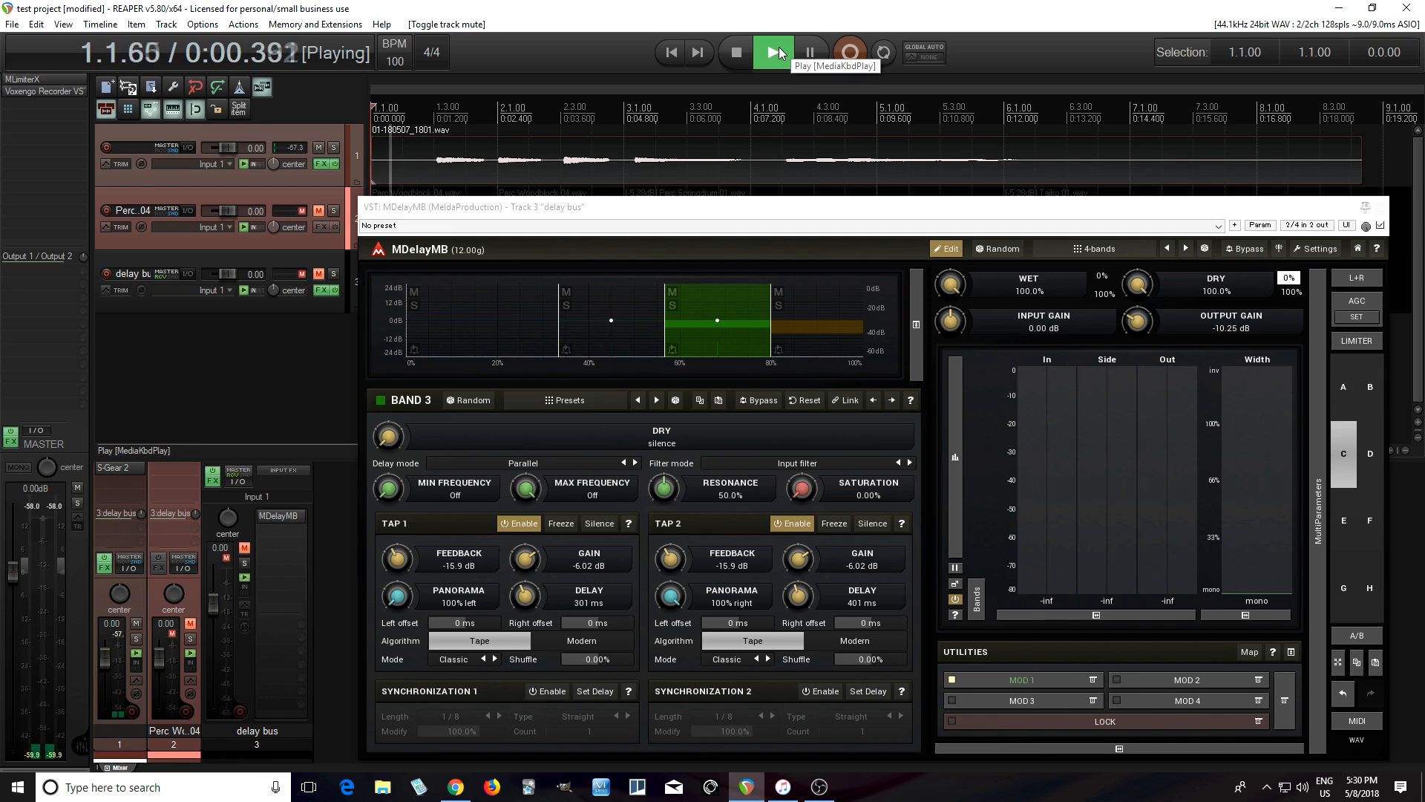
{"action": "left_click", "coordinate": [735, 55]}
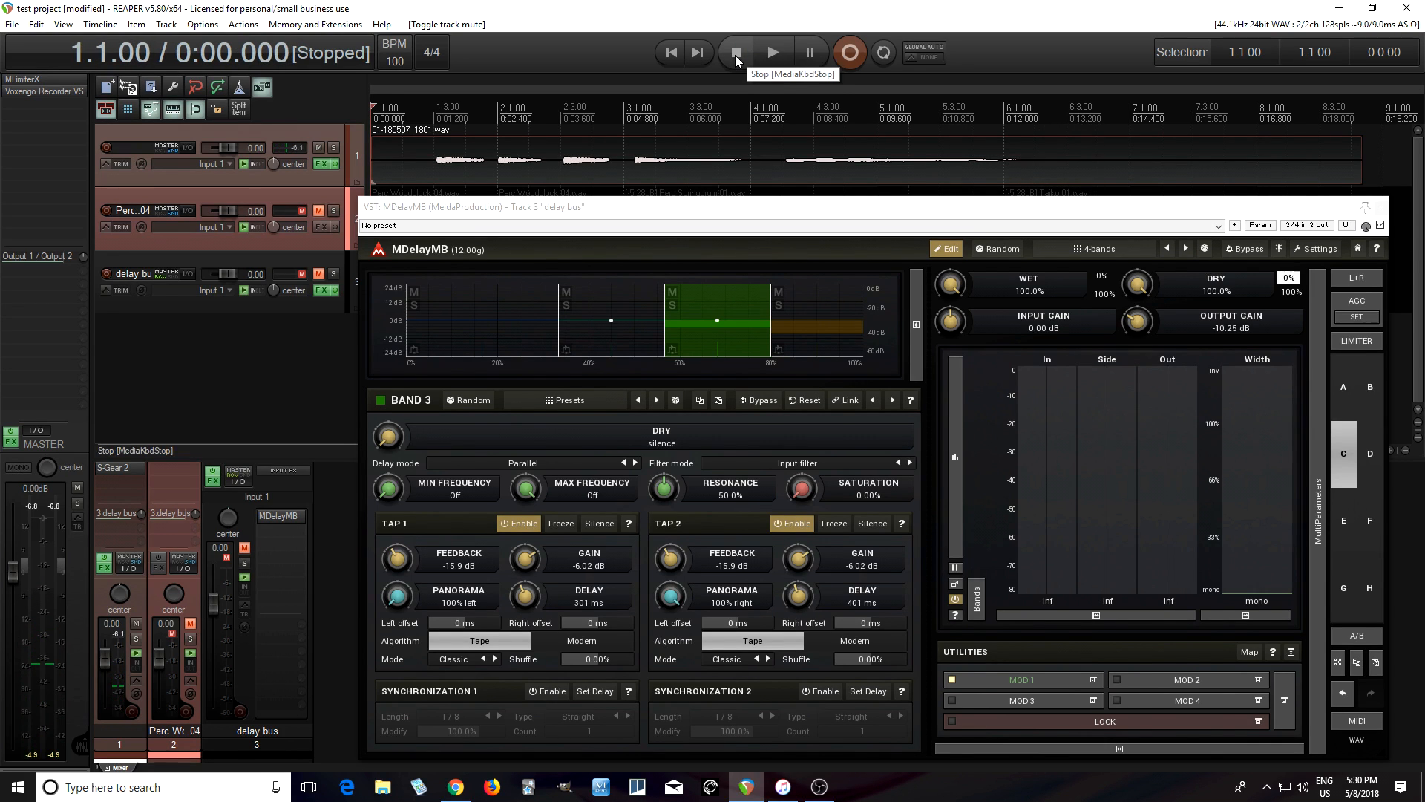
Unmute the delay bus and play the project again to hear it with the multi-band delay
{"action": "left_click", "coordinate": [245, 548]}
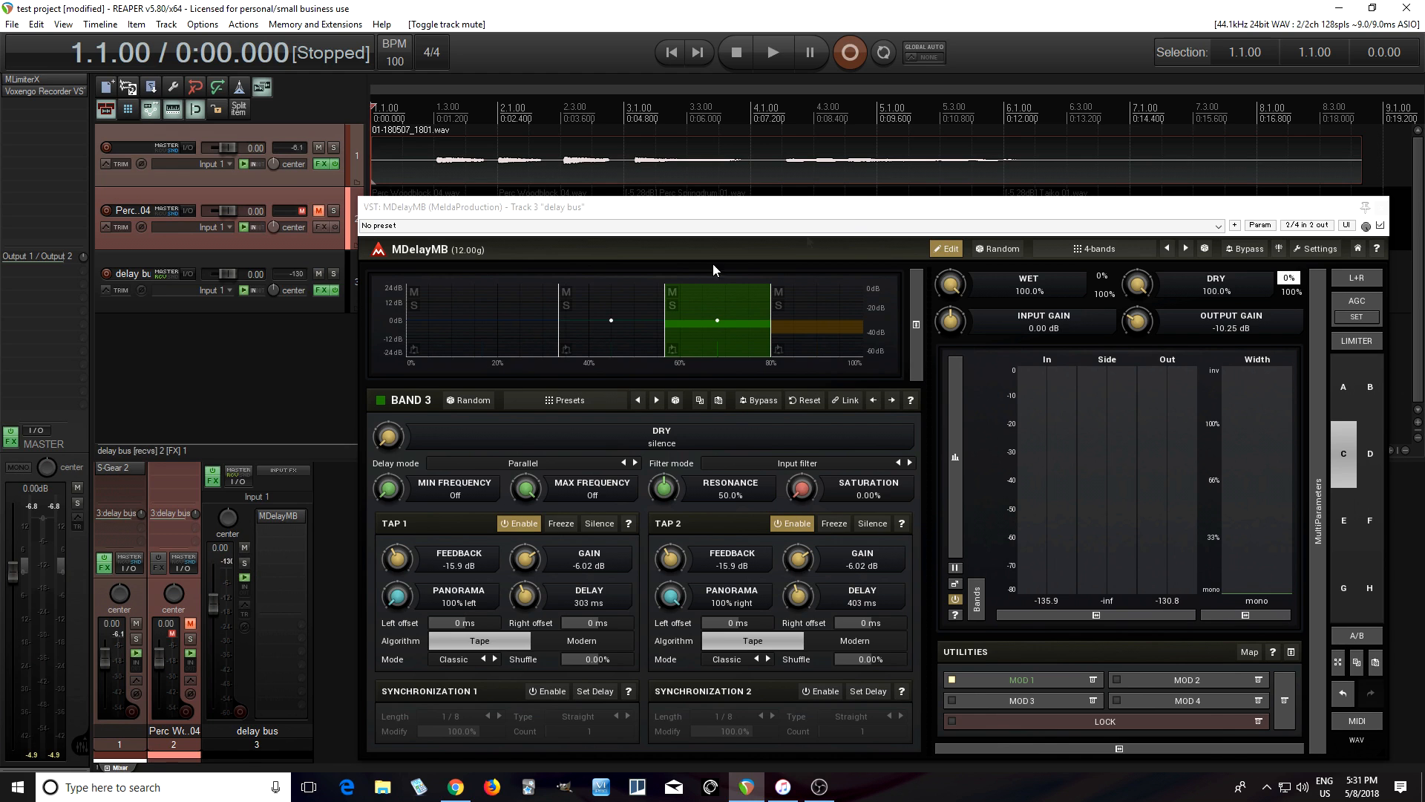
{"action": "left_click", "coordinate": [785, 61]}
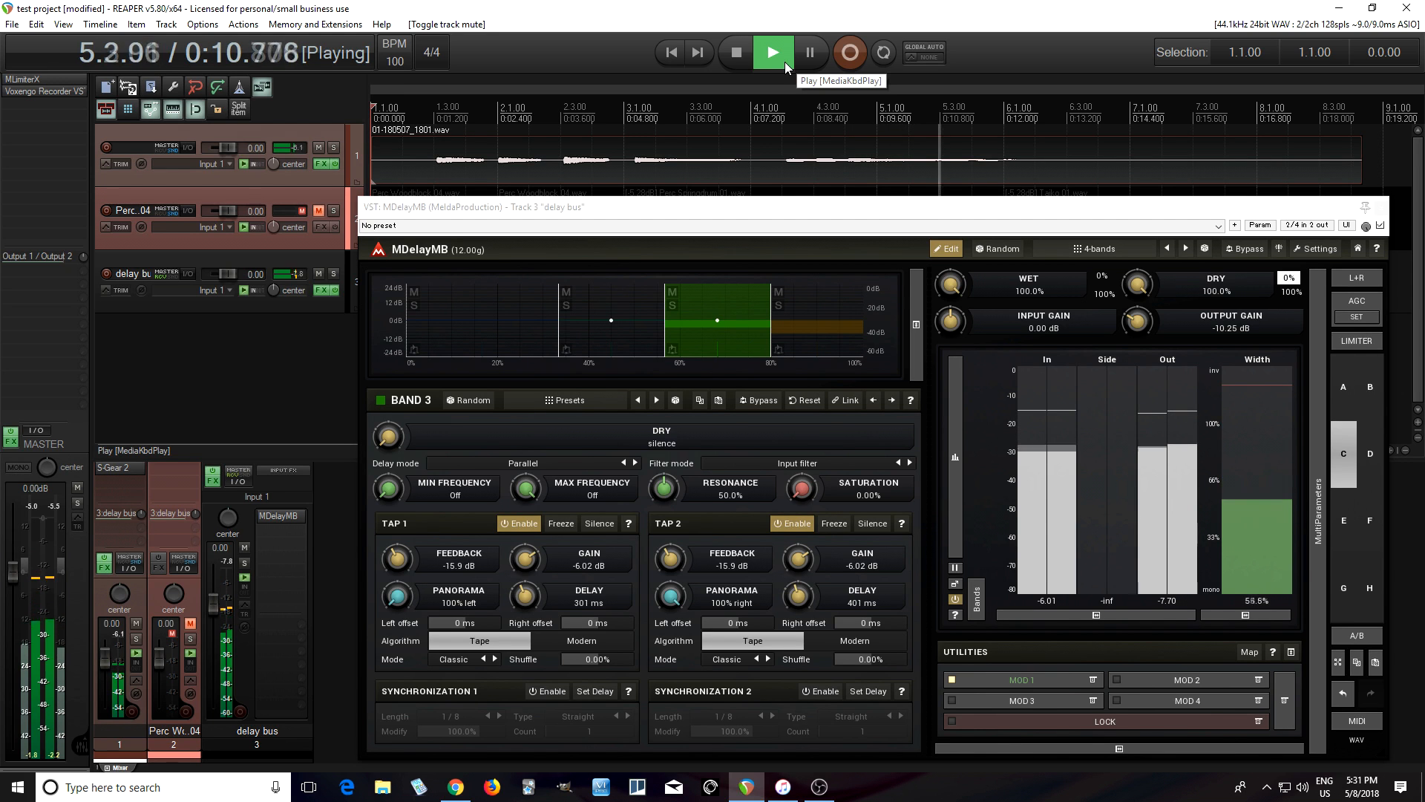
{"action": "left_click", "coordinate": [740, 64]}
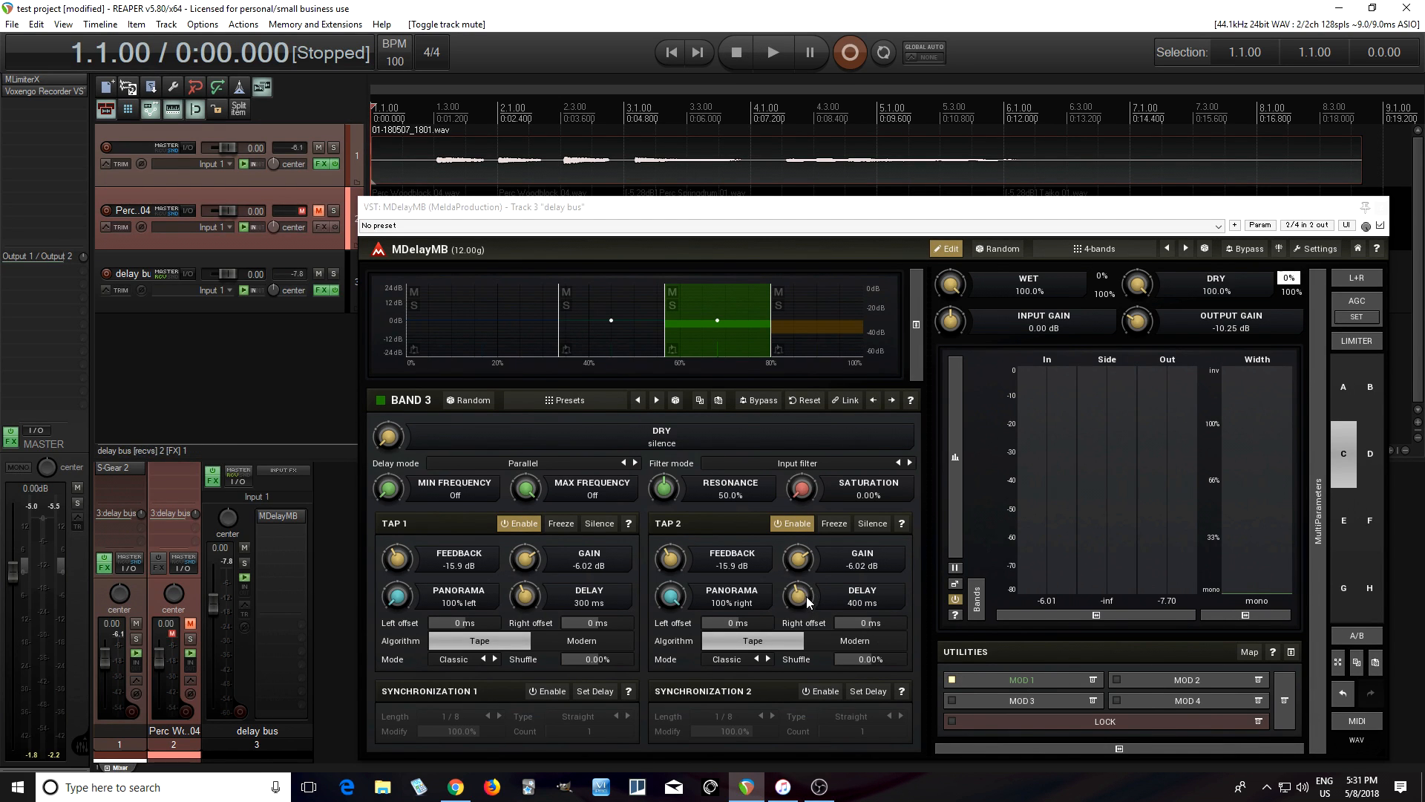
Examine Modulator 1's tap delay modulation settings and the tap settings of the individual bands
{"action": "left_click", "coordinate": [1030, 683]}
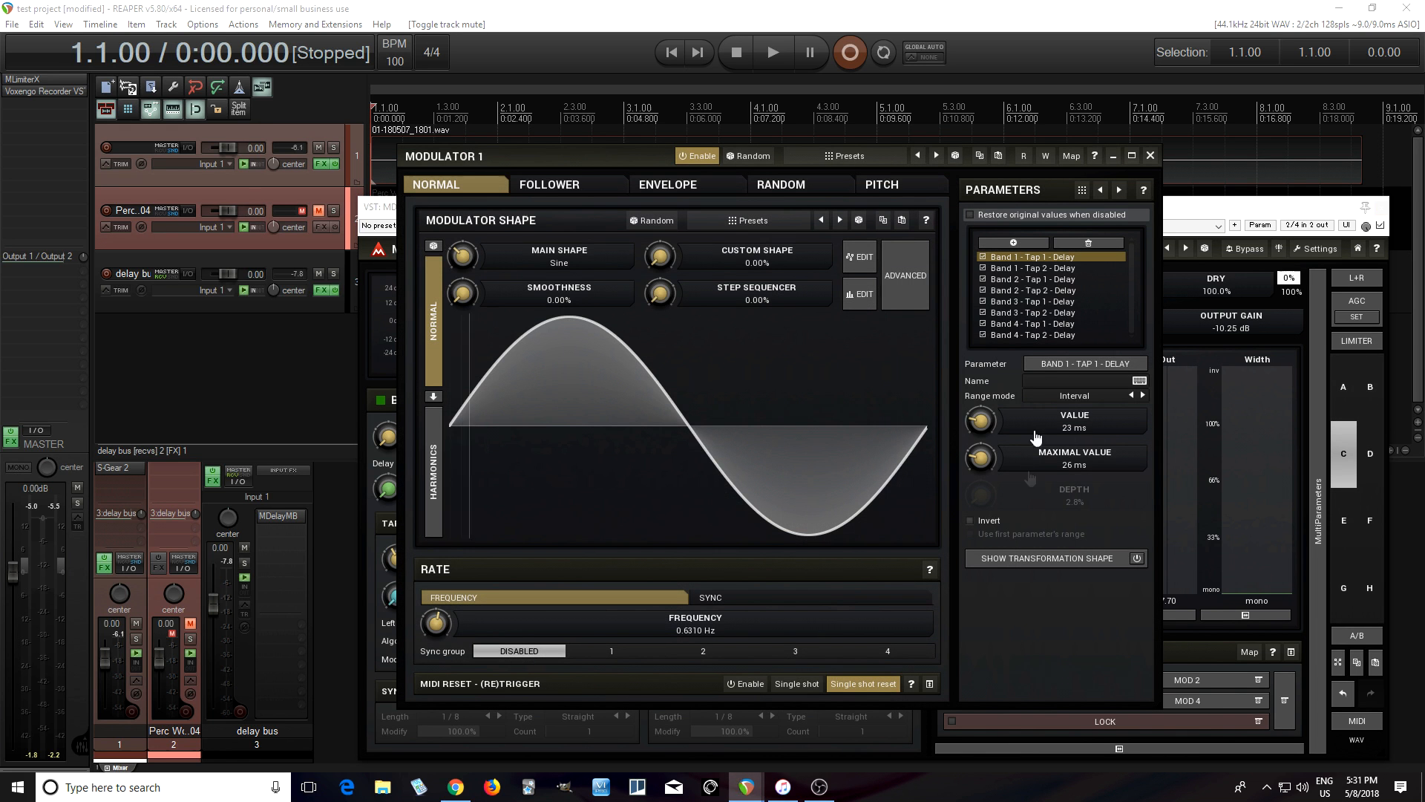
{"action": "left_click", "coordinate": [1150, 156]}
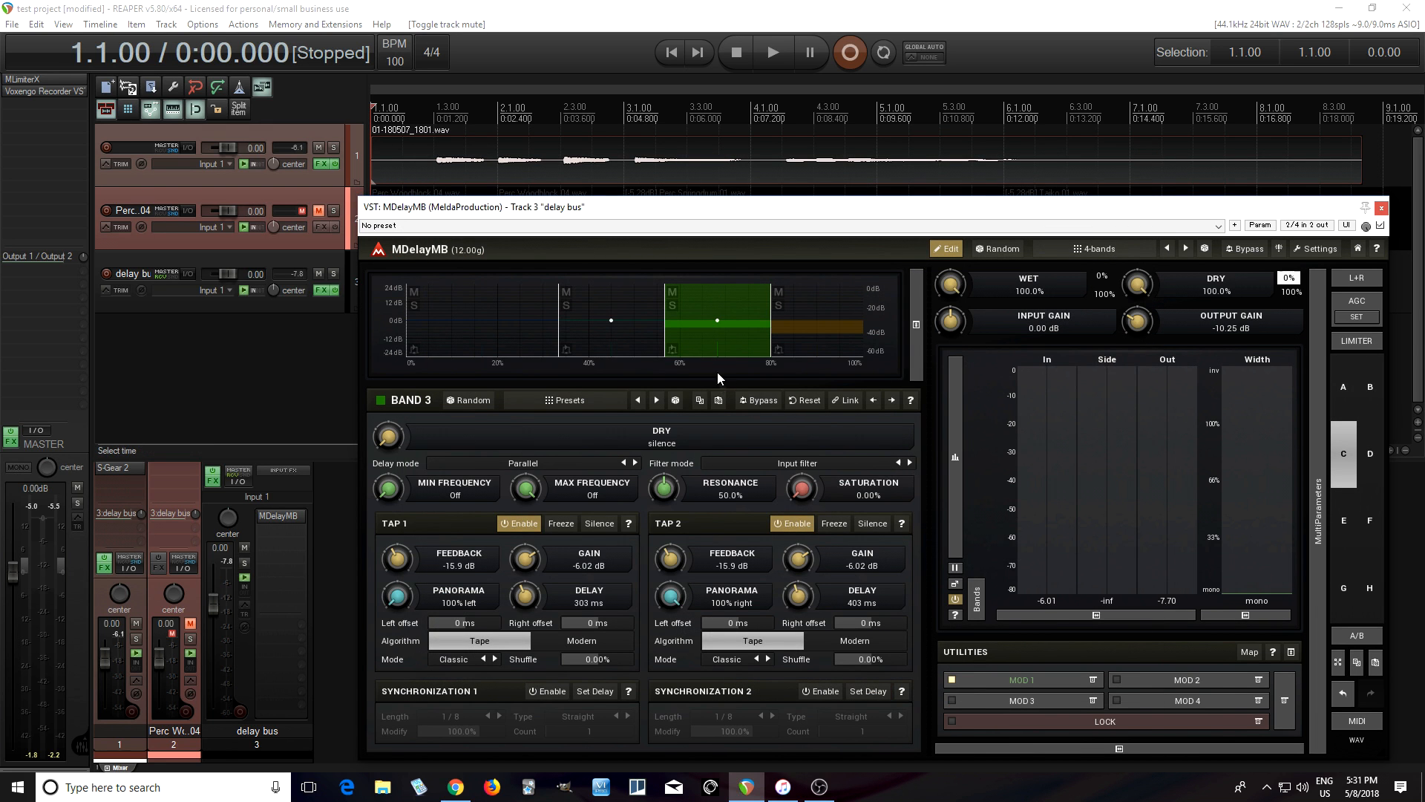
{"action": "left_click", "coordinate": [804, 345]}
{"action": "left_click", "coordinate": [734, 344]}
{"action": "left_click", "coordinate": [623, 345]}
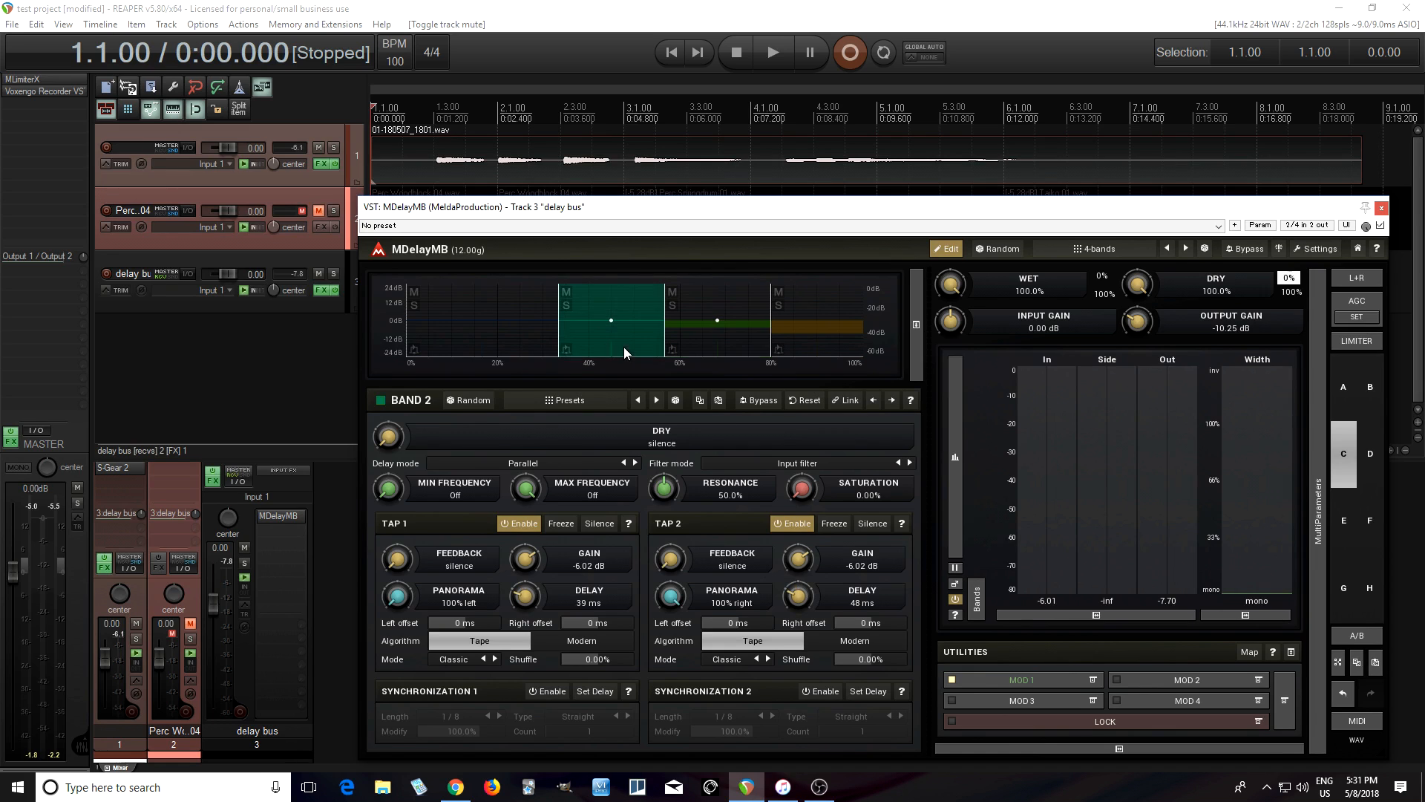
{"action": "left_click", "coordinate": [524, 340]}
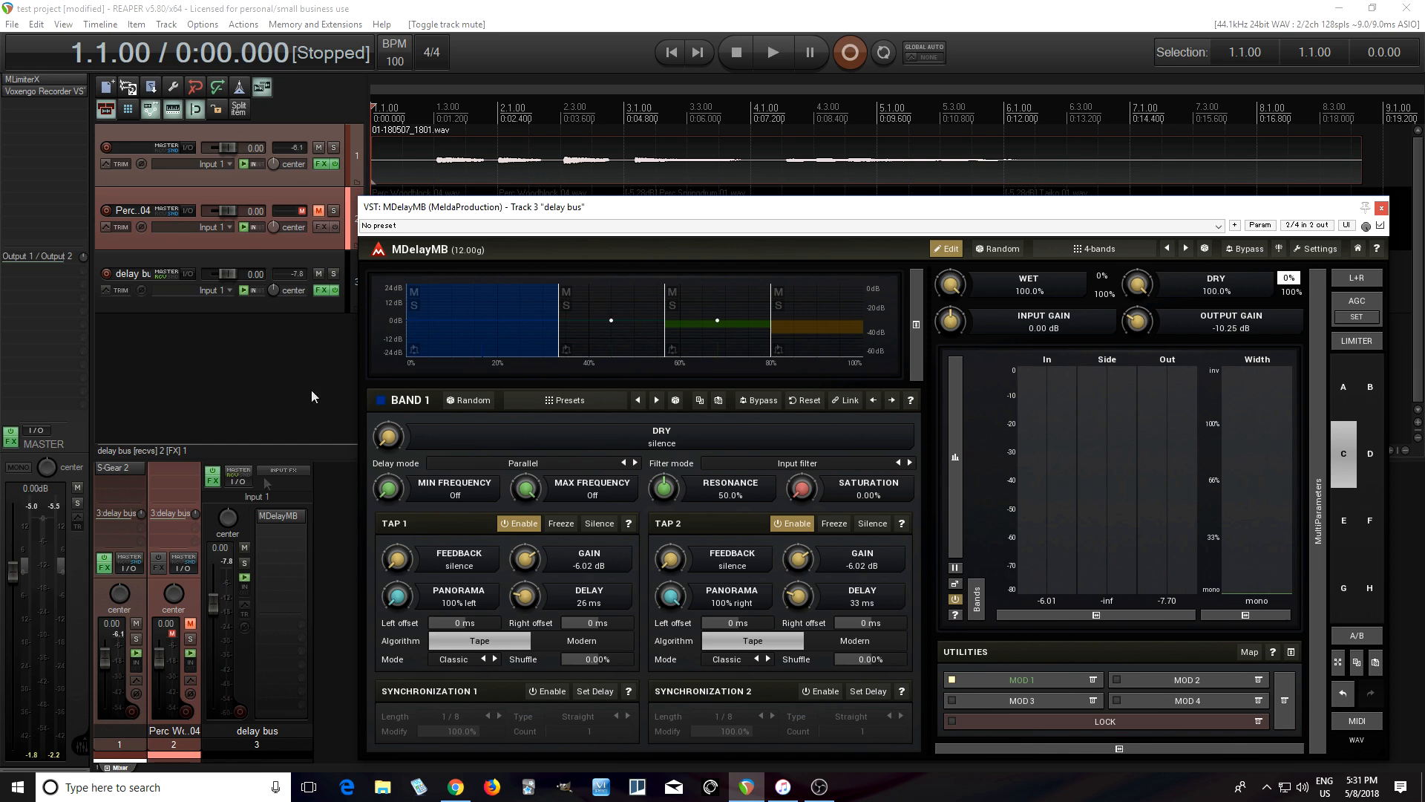
Mute track 1 and unmute the percussion track, switch the plugin to stored settings slot B and close its window
{"action": "left_click", "coordinate": [135, 623]}
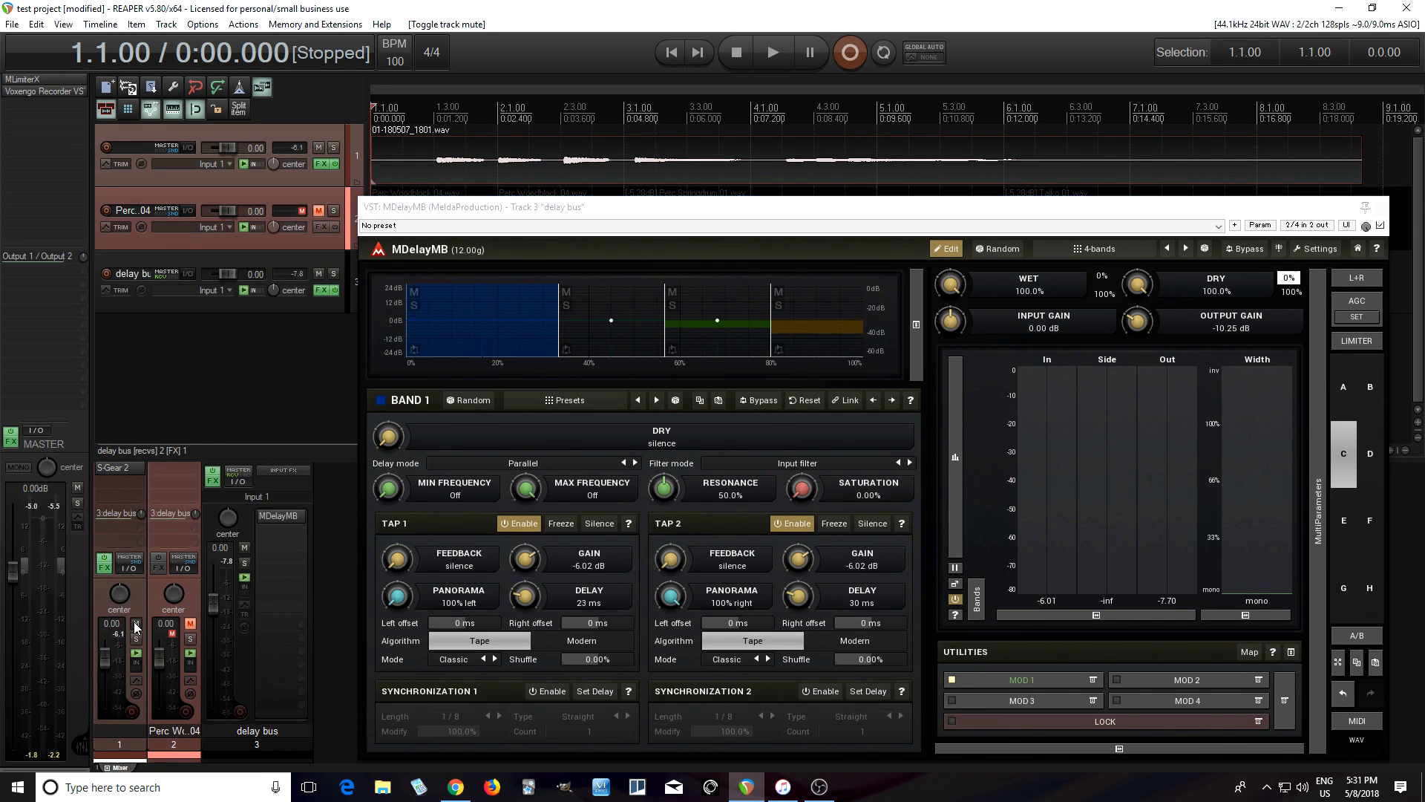
{"action": "left_click", "coordinate": [190, 624]}
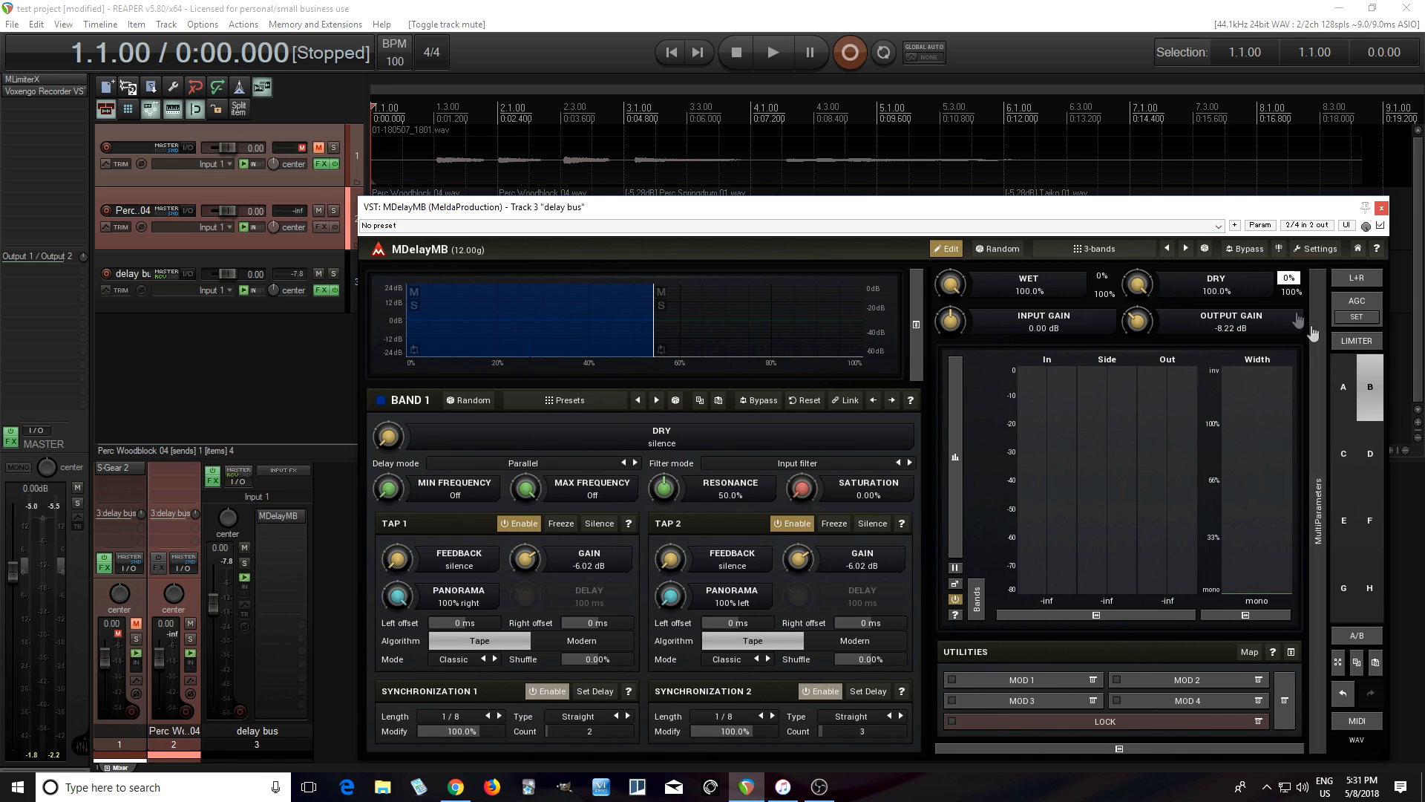
{"action": "left_click", "coordinate": [1380, 207]}
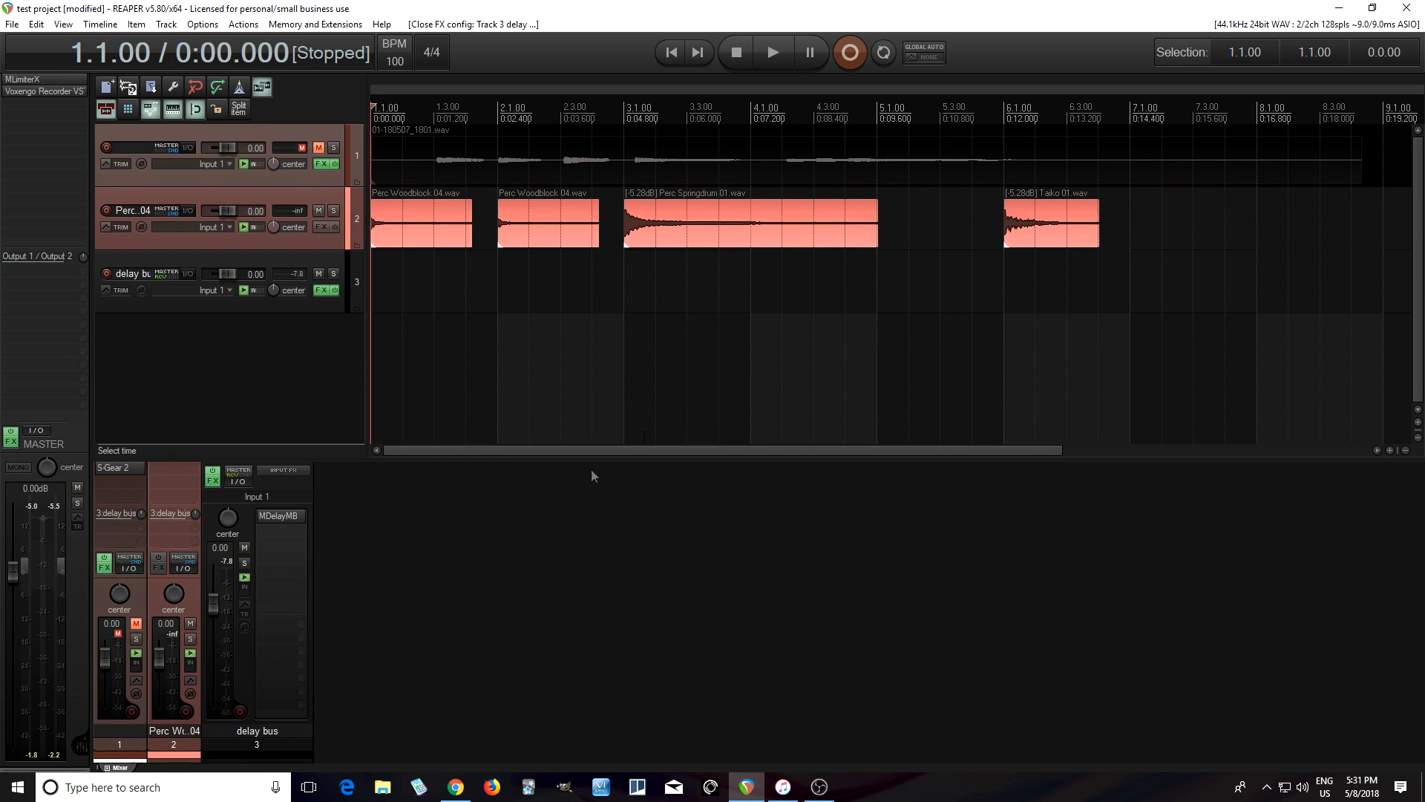
Mute the delay bus and play the percussion without delay, skipping ahead to just before the Taiko clip
{"action": "left_click", "coordinate": [244, 547]}
{"action": "left_click", "coordinate": [772, 61]}
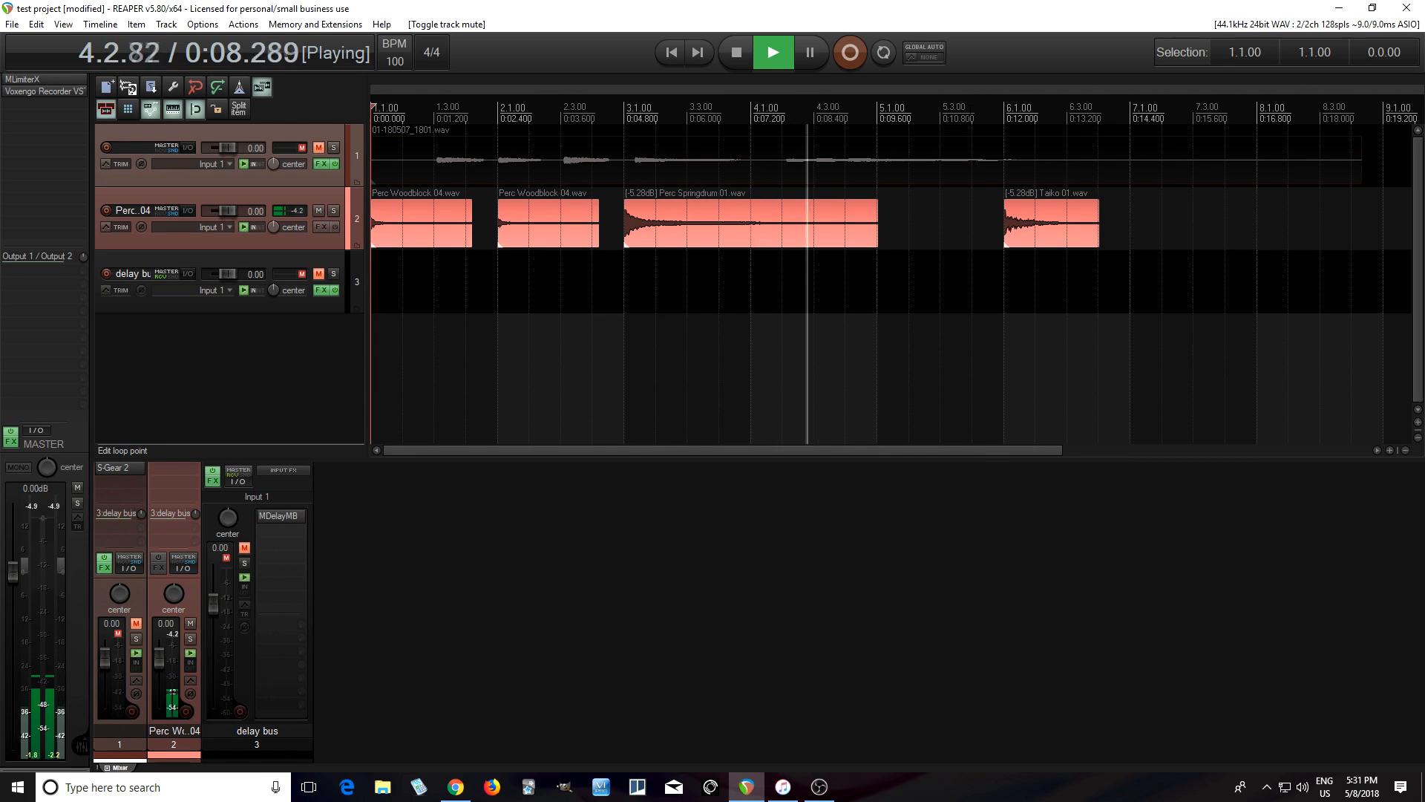
{"action": "left_click", "coordinate": [971, 111]}
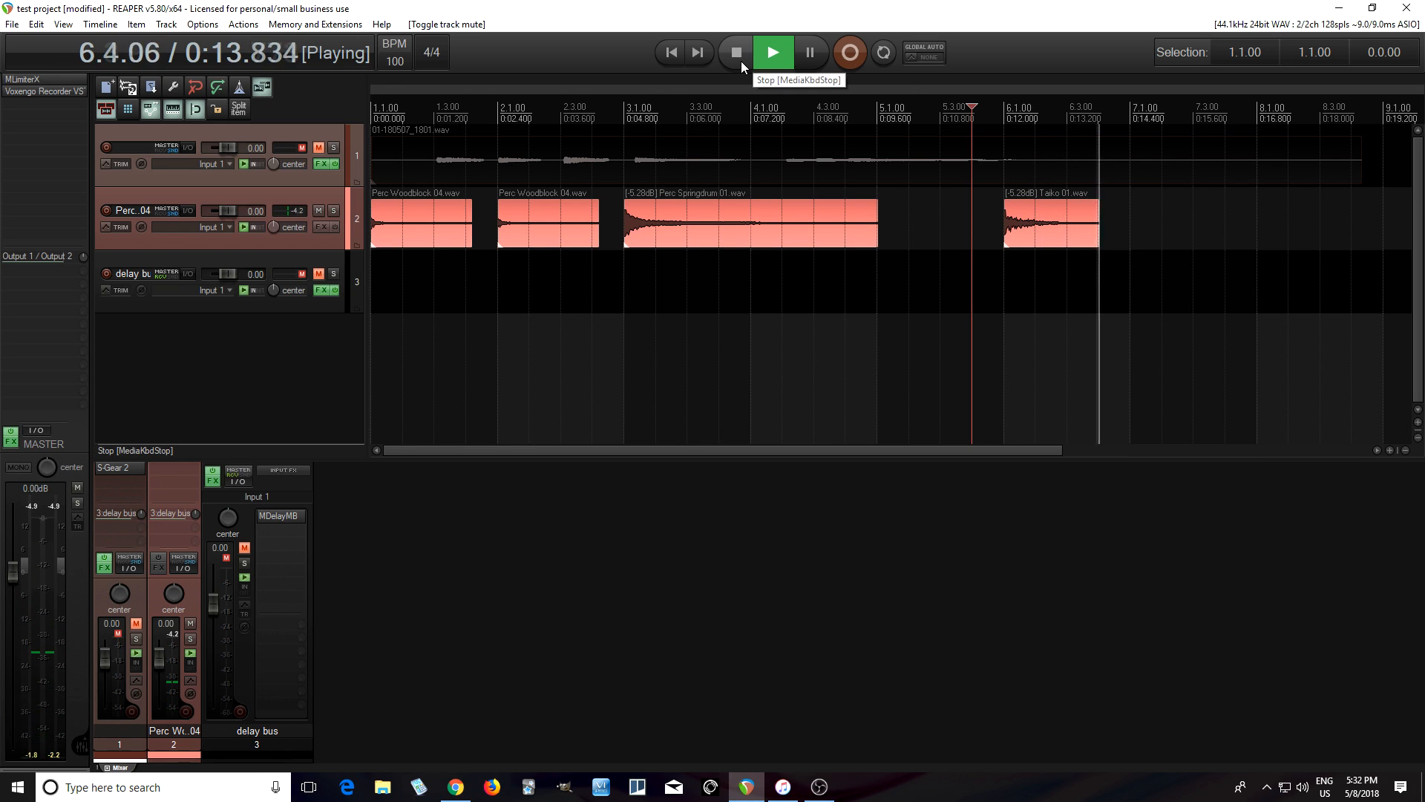
{"action": "left_click", "coordinate": [740, 61]}
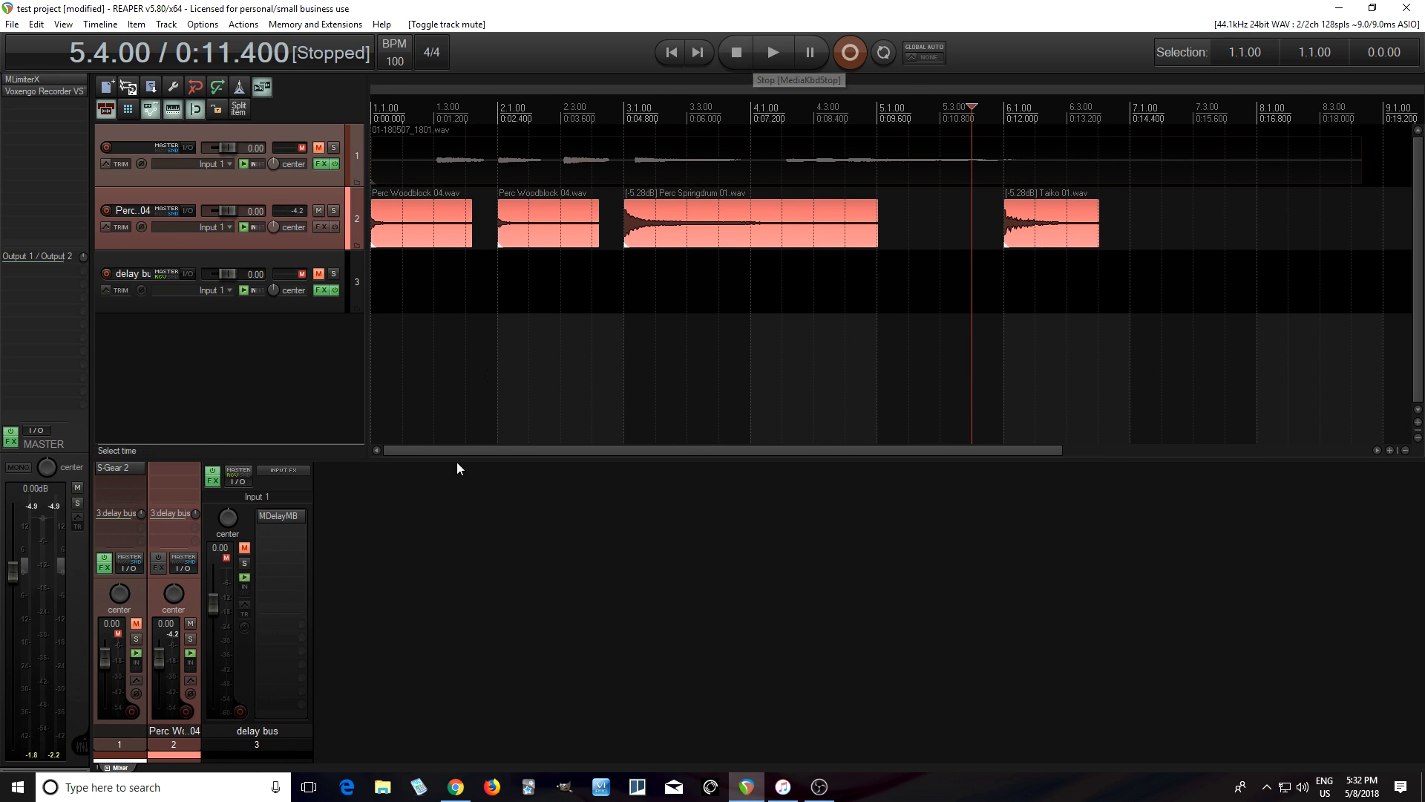
Unmute the delay bus and reopen its MDelayMB window, placing it below the percussion clips
{"action": "left_click", "coordinate": [244, 547]}
{"action": "left_click", "coordinate": [277, 515]}
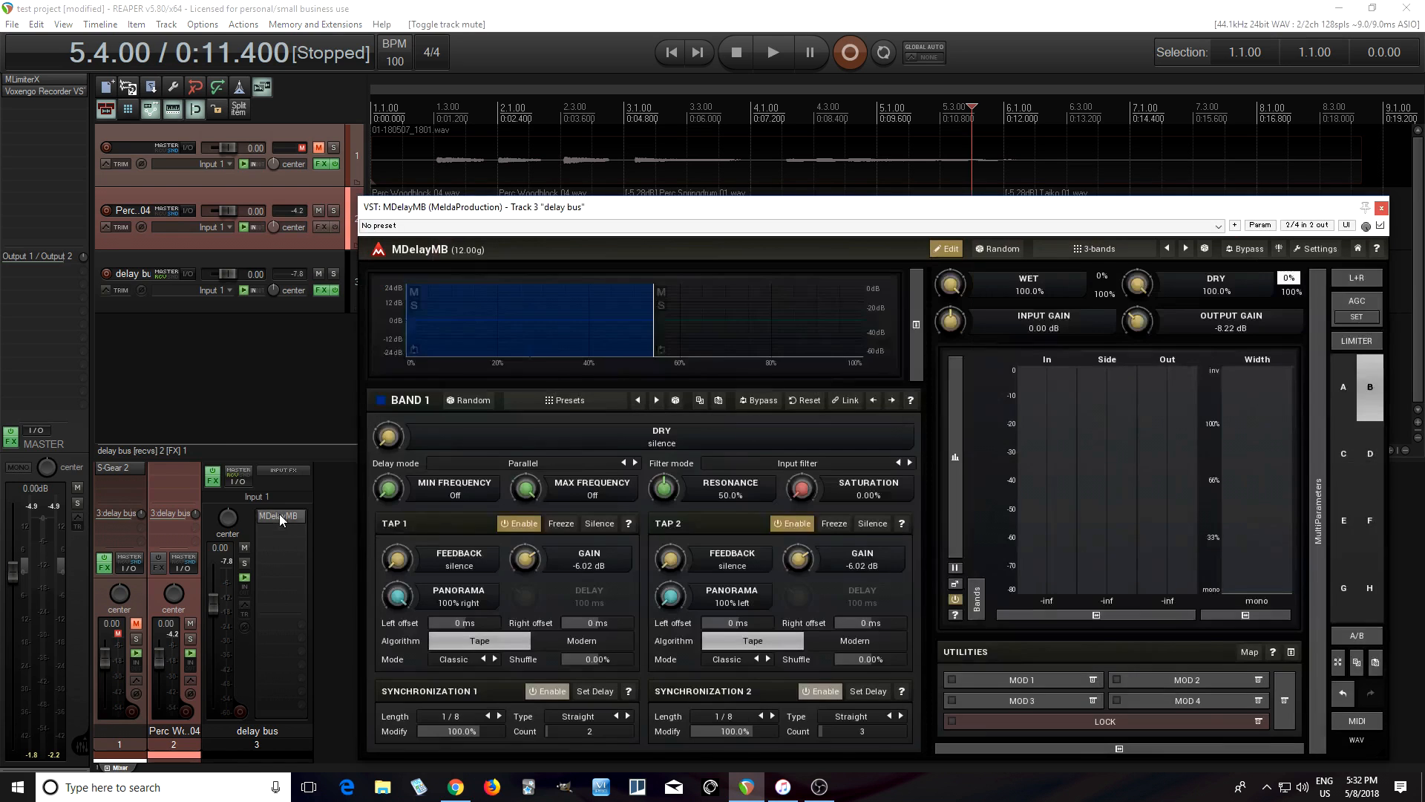
{"action": "left_click_drag", "start_coordinate": [717, 201], "coordinate": [741, 165]}
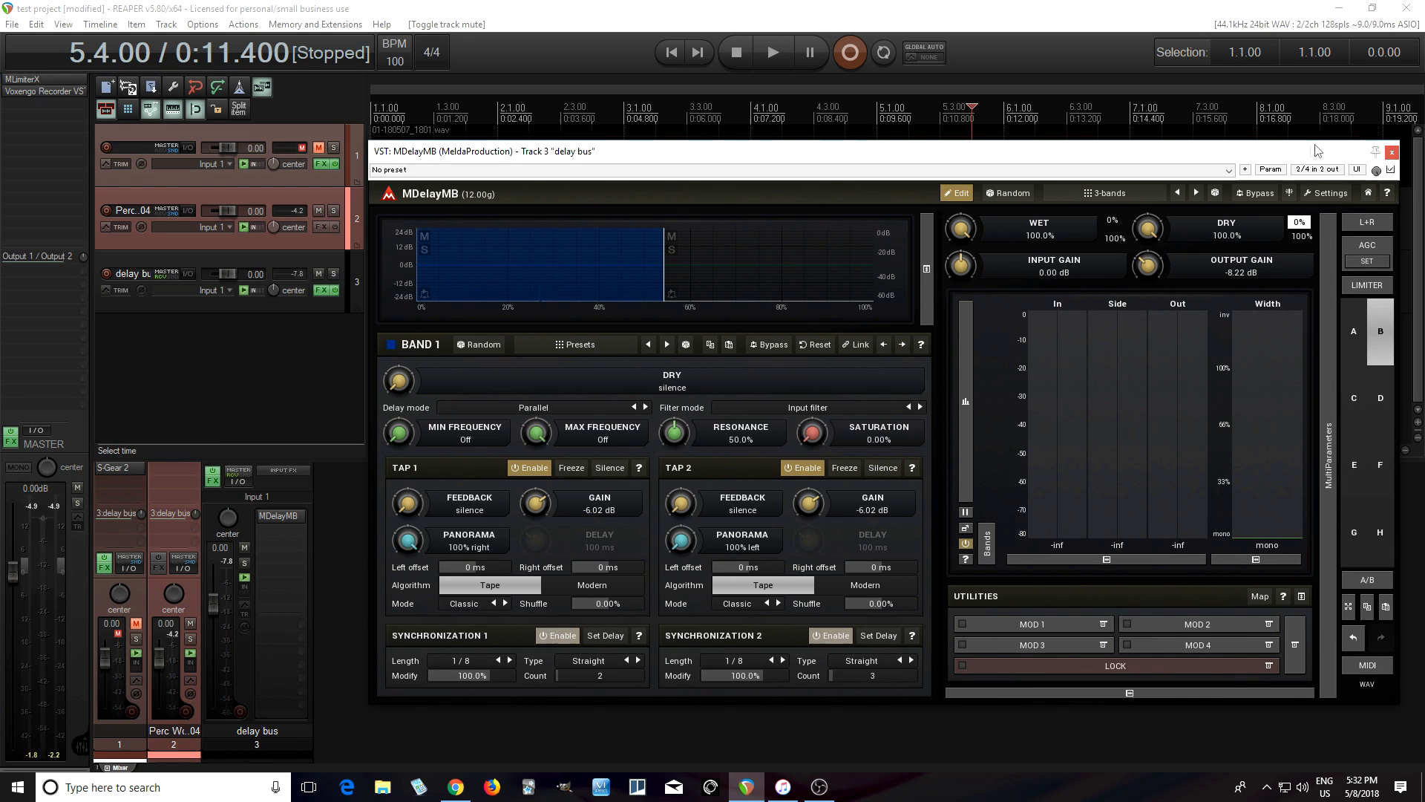
{"action": "left_click_drag", "start_coordinate": [1270, 155], "coordinate": [1225, 296]}
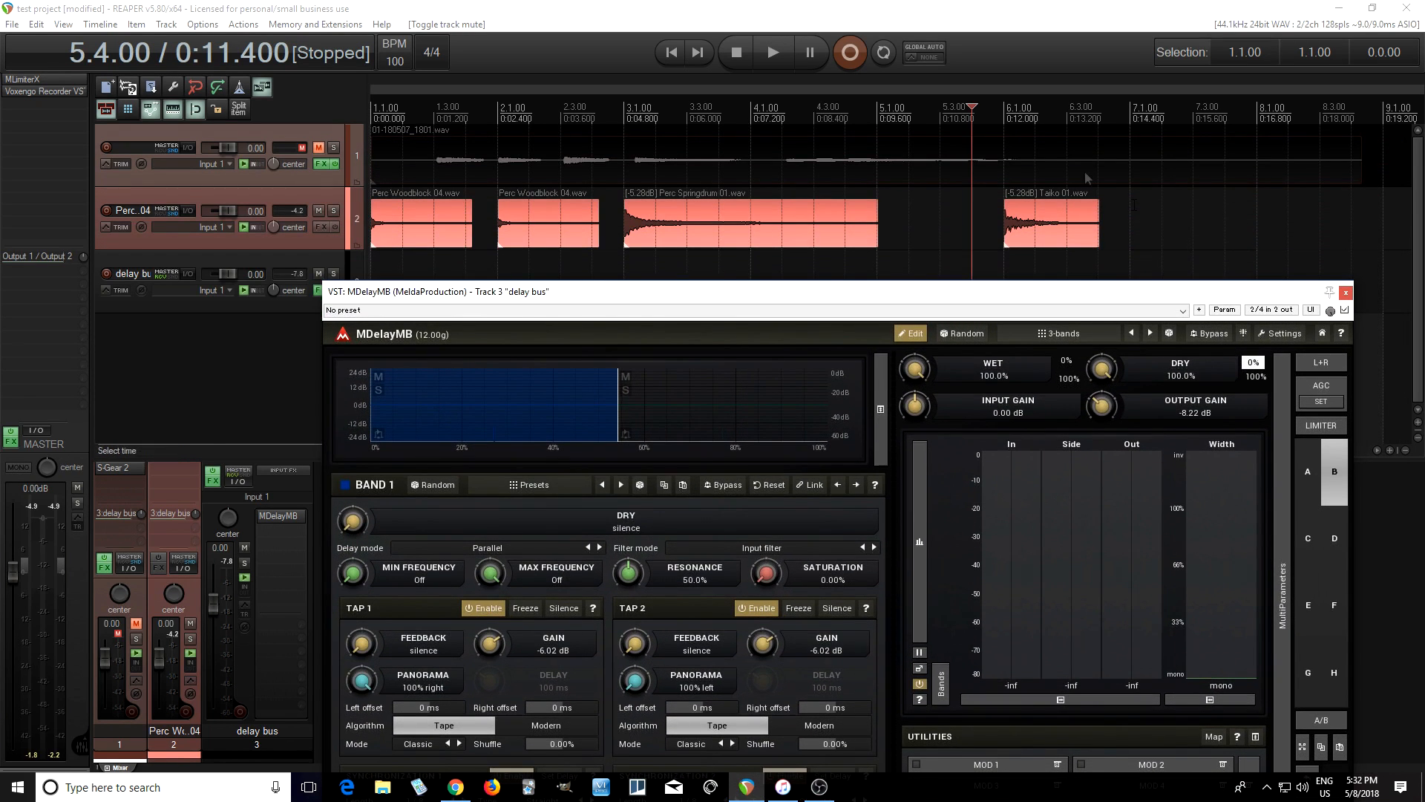
Play the percussion from the project start to hear it through the synchronized delay taps
{"action": "left_click", "coordinate": [671, 52]}
{"action": "left_click", "coordinate": [772, 54]}
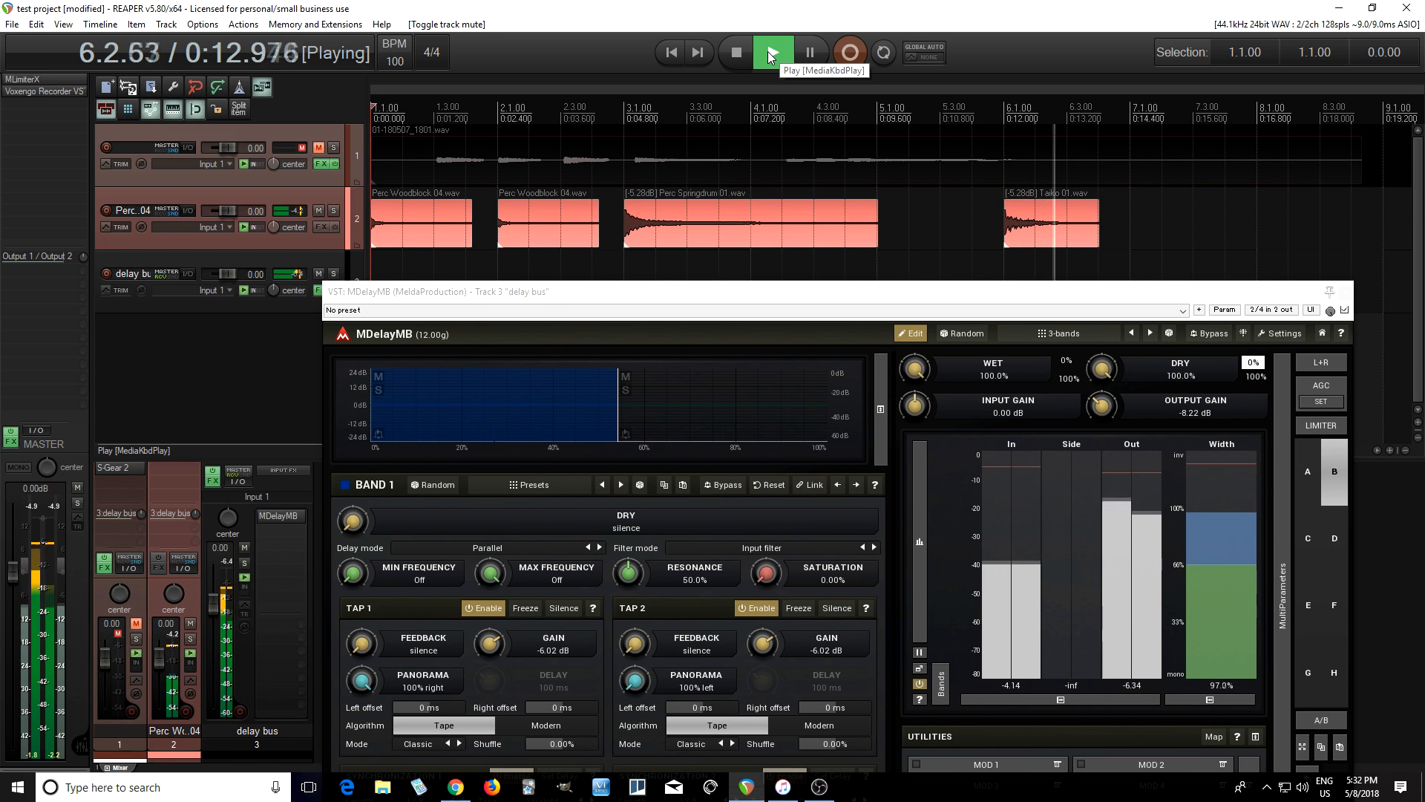
{"action": "left_click", "coordinate": [736, 52]}
Raise the plugin window and review the tap and synchronization settings of bands 1 and 2
{"action": "left_click_drag", "start_coordinate": [703, 297], "coordinate": [707, 135]}
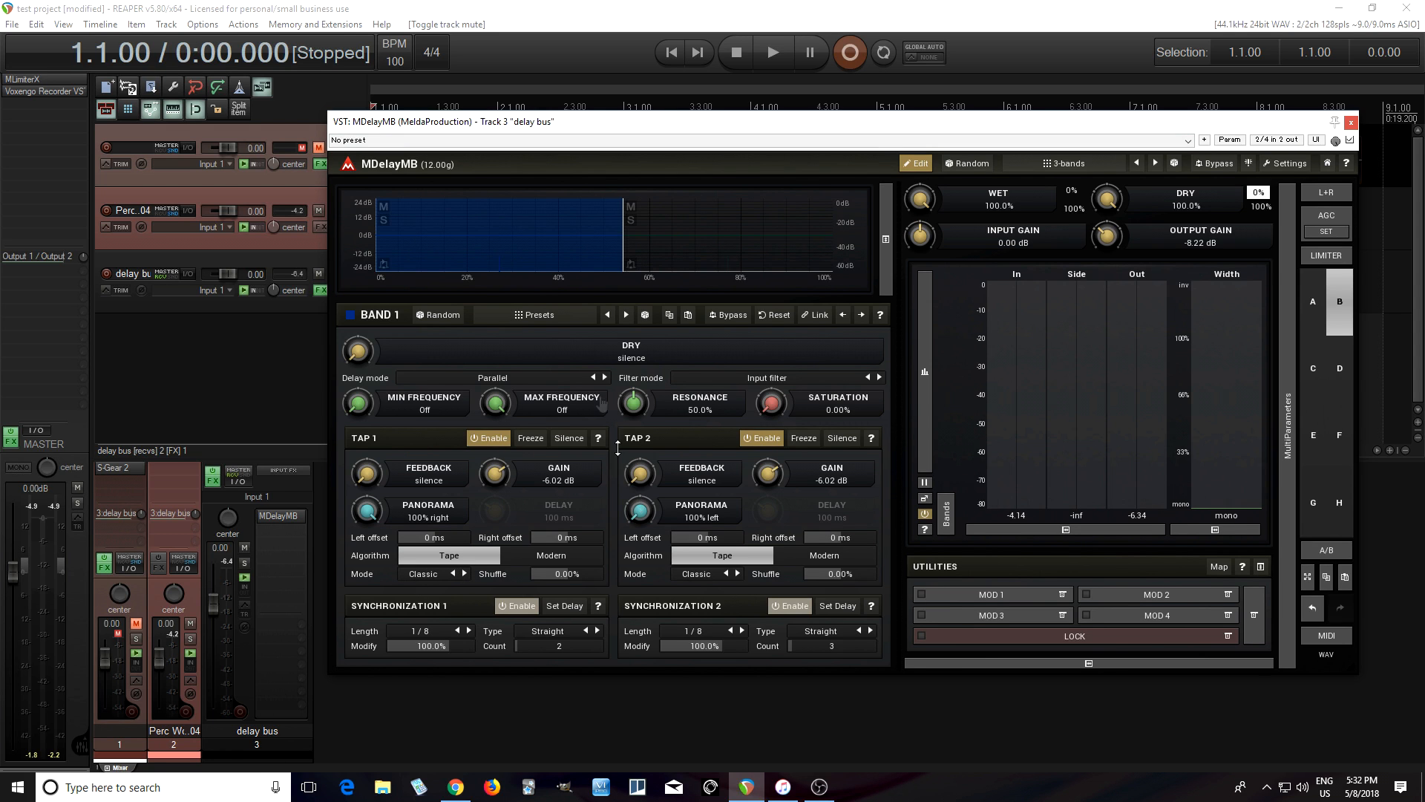
{"action": "left_click", "coordinate": [668, 261]}
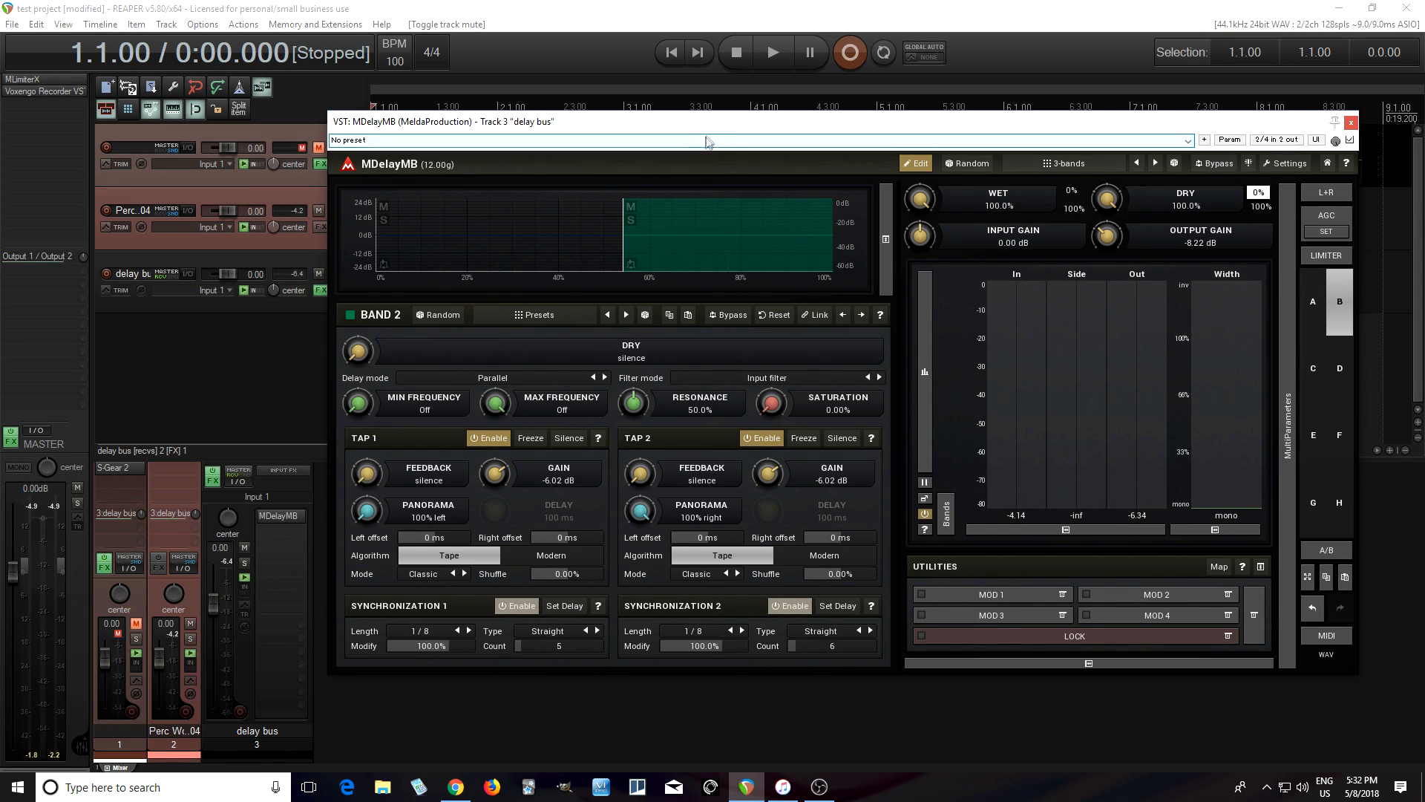
Reposition the plugin window below the first track's waveform and switch it to stored settings slot C
{"action": "left_click_drag", "start_coordinate": [709, 129], "coordinate": [690, 308]}
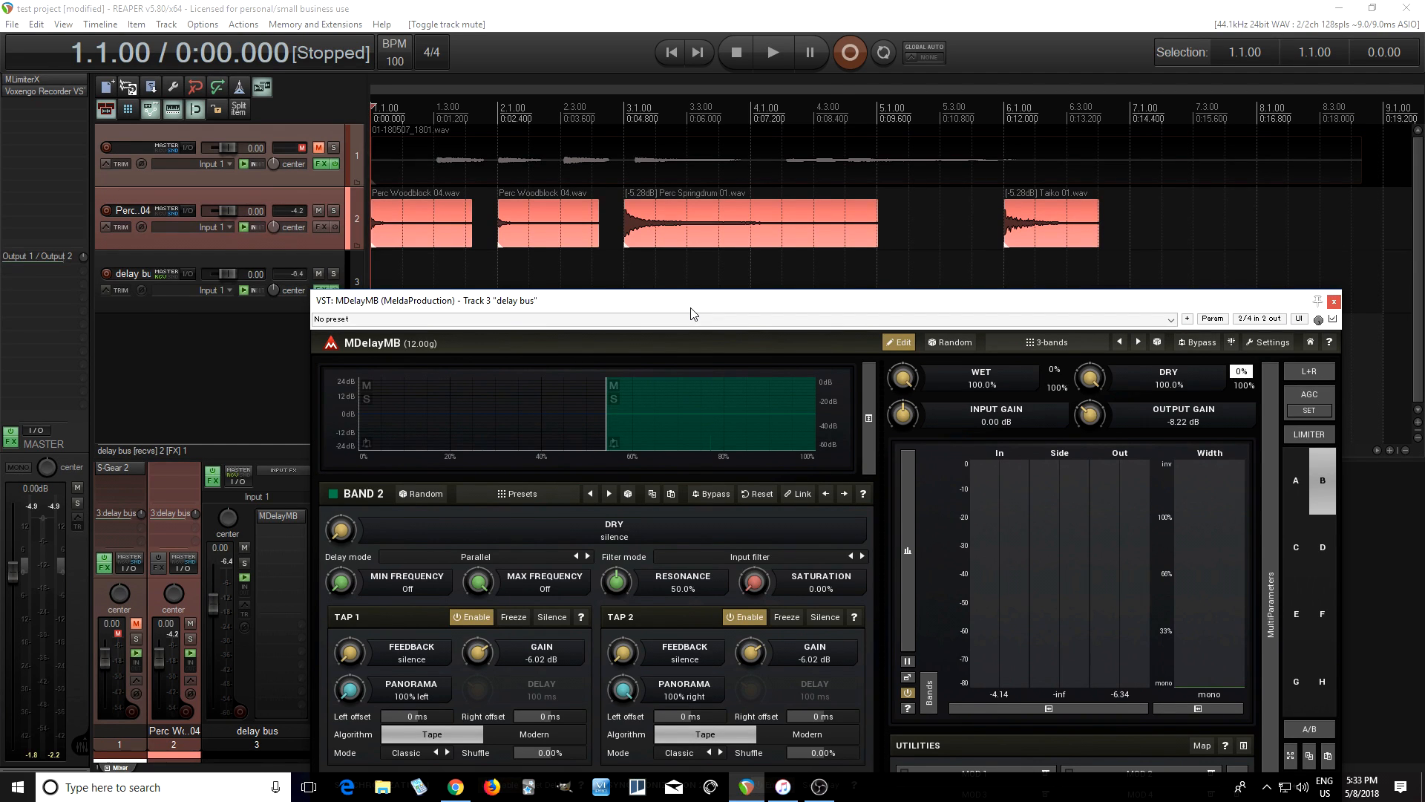
{"action": "left_click_drag", "start_coordinate": [691, 313], "coordinate": [694, 209]}
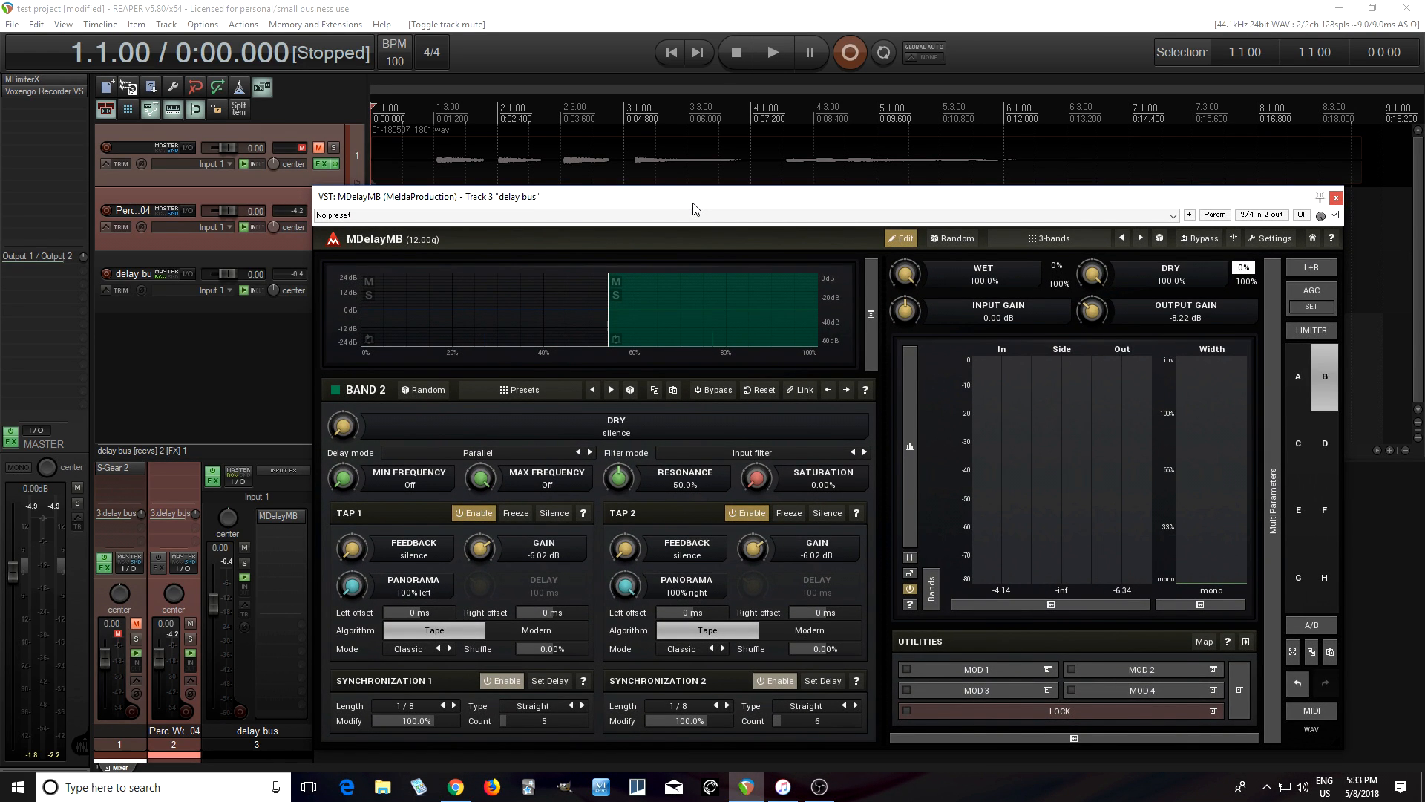
{"action": "left_click", "coordinate": [1307, 438]}
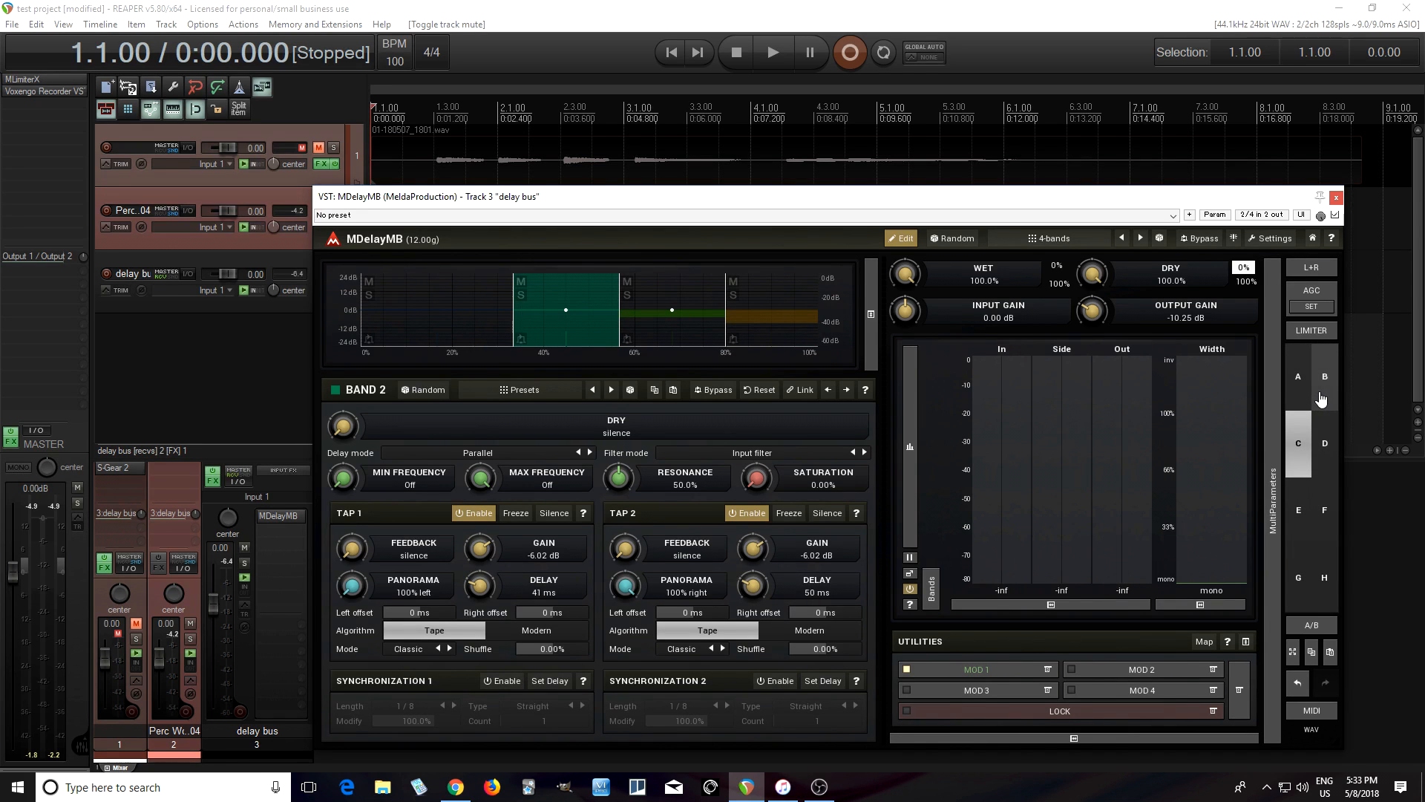